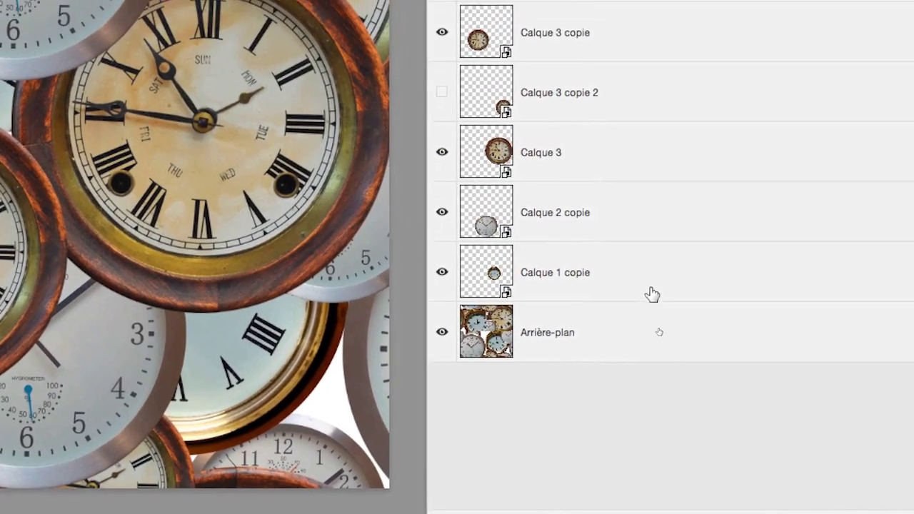
# Step: Select all layers from Calque 1 to Calque 1 copie and check which layer styles are available for them
pyautogui.keyDown('shift'); pyautogui.click(684, 339); pyautogui.keyUp('shift')
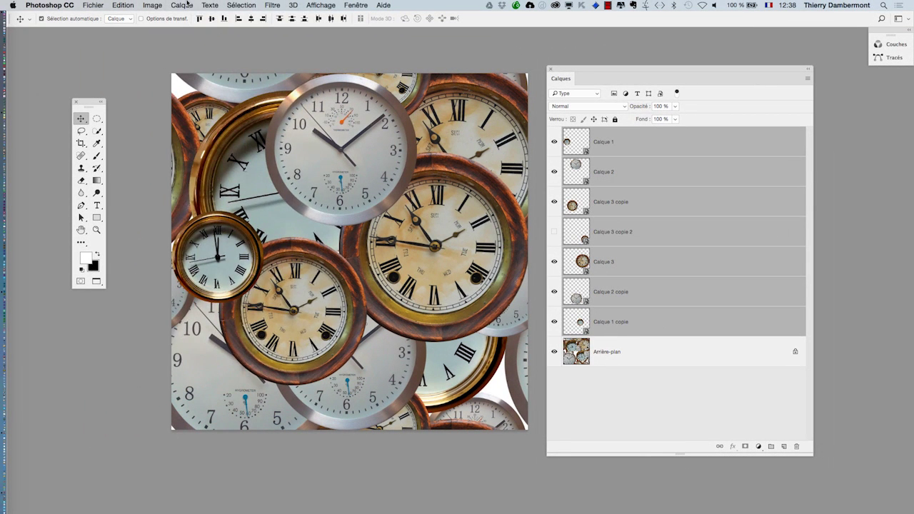
pyautogui.click(187, 4)
pyautogui.moveTo(270, 85)
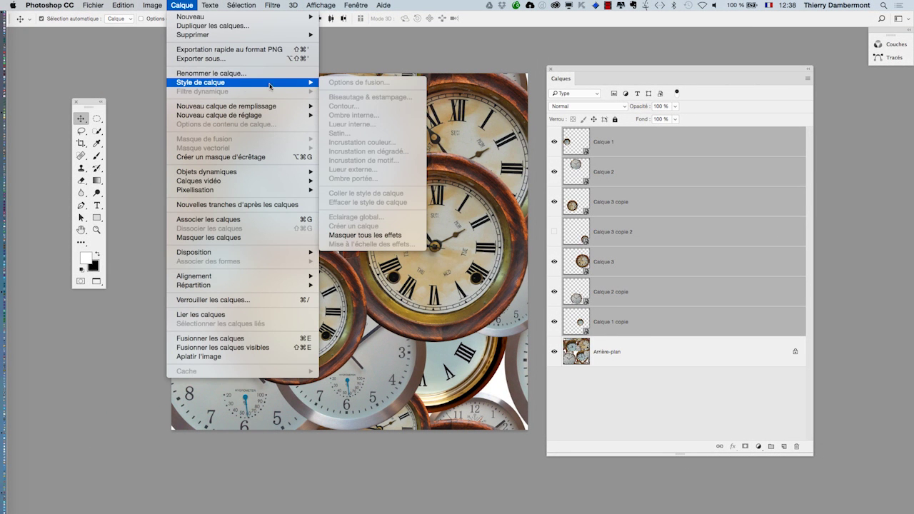
pyautogui.click(657, 397)
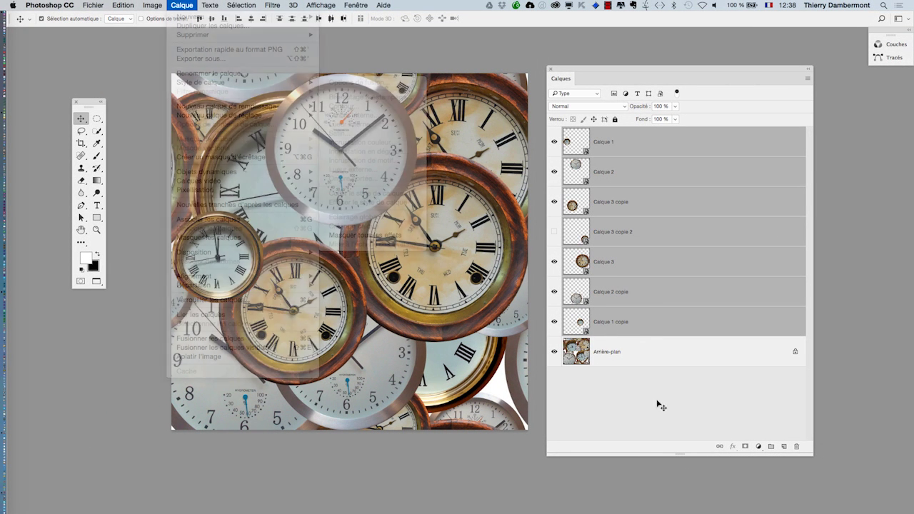
# Step: Add a drop shadow (Ombre portée) to the Calque 2 layer, keeping the layer's clock in view
pyautogui.click(646, 148)
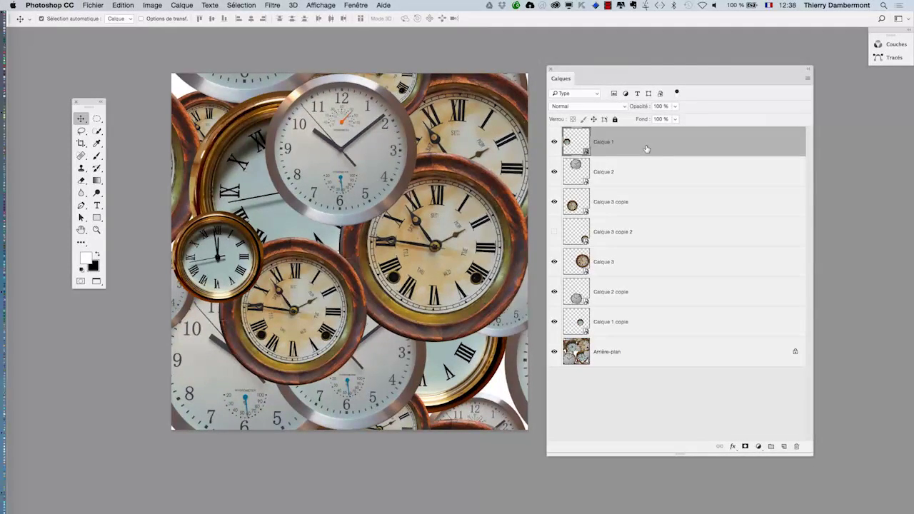
pyautogui.click(653, 169)
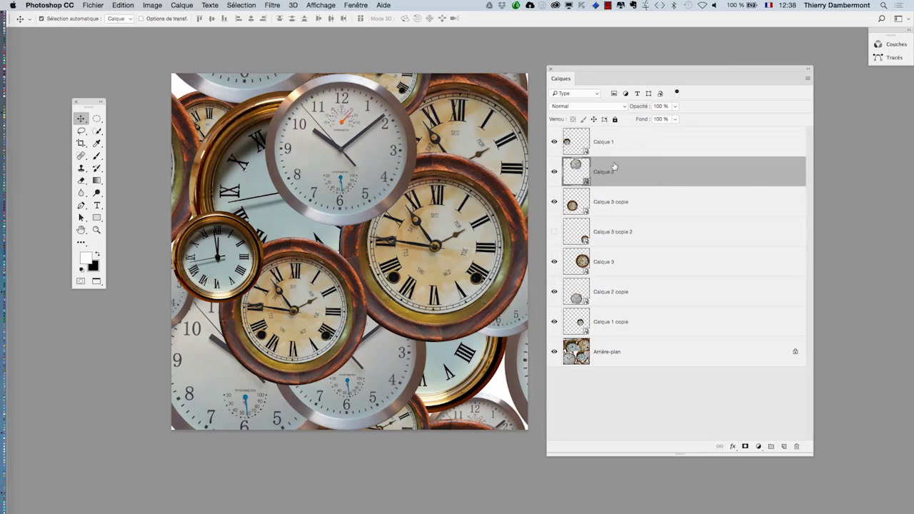
pyautogui.click(182, 5)
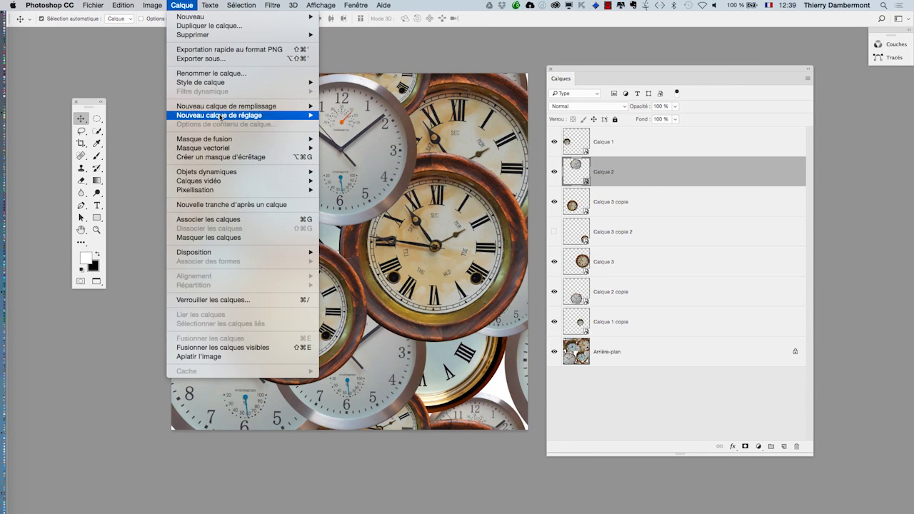
pyautogui.moveTo(219, 84)
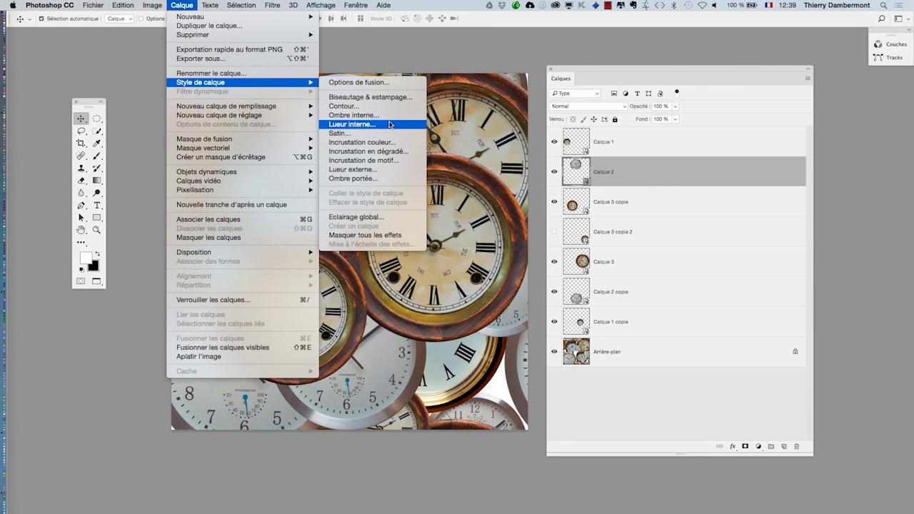
pyautogui.click(397, 179)
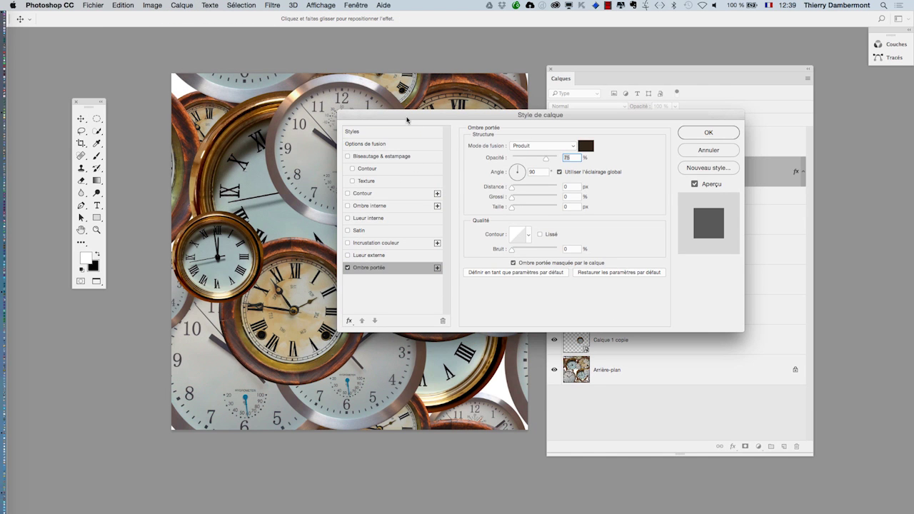
pyautogui.moveTo(408, 119); pyautogui.dragTo(475, 273)
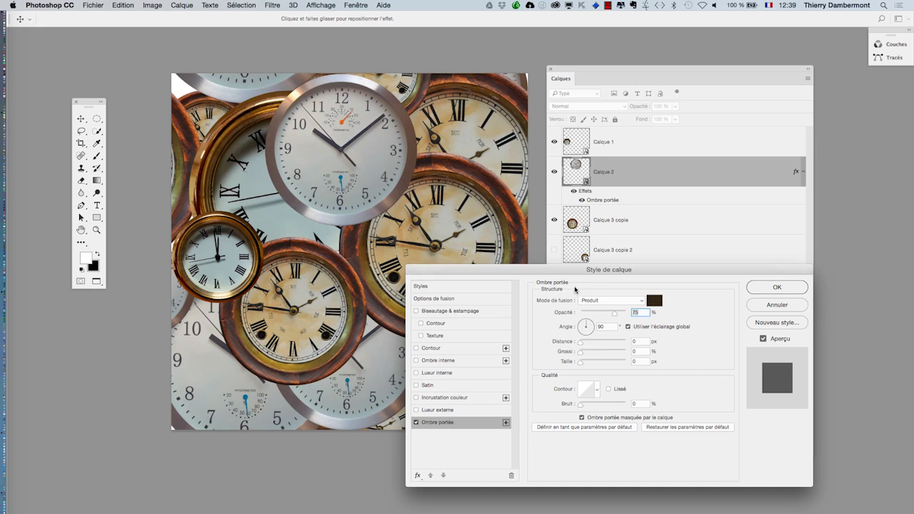
# Step: Set the drop shadow's distance to 31 px, its size to 40 px and its angle to 132°
pyautogui.moveTo(581, 342); pyautogui.dragTo(592, 363)
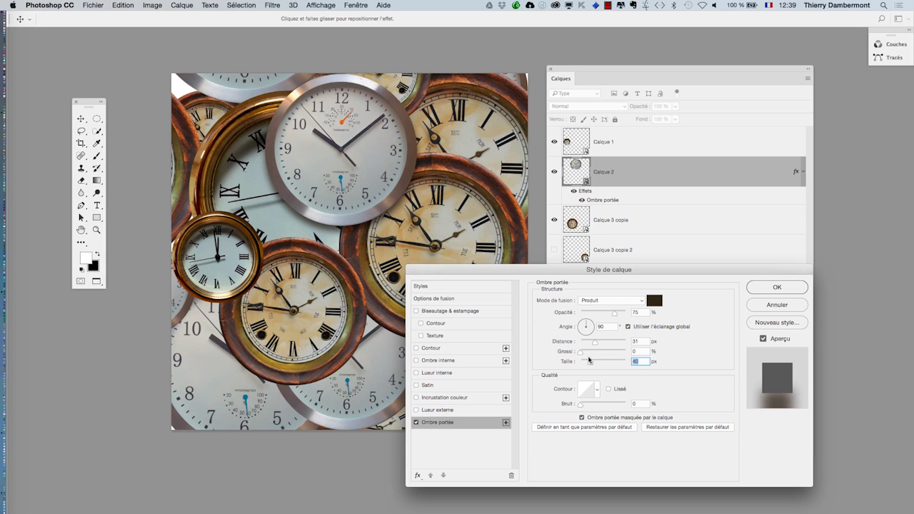
pyautogui.moveTo(585, 325); pyautogui.dragTo(583, 325)
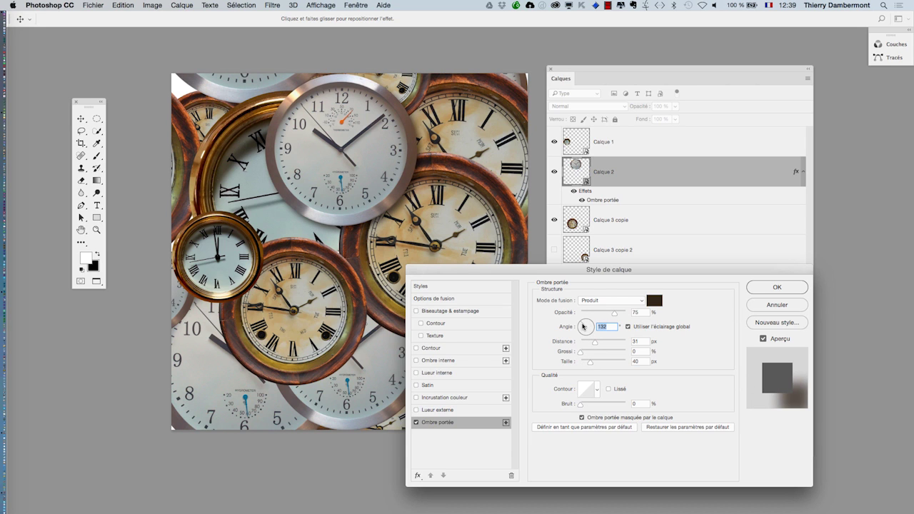
# Step: Compare the upper silver clock with and without its drop shadow by switching the effect preview off and on
pyautogui.moveTo(643, 271); pyautogui.dragTo(145, 96)
pyautogui.press('alt')
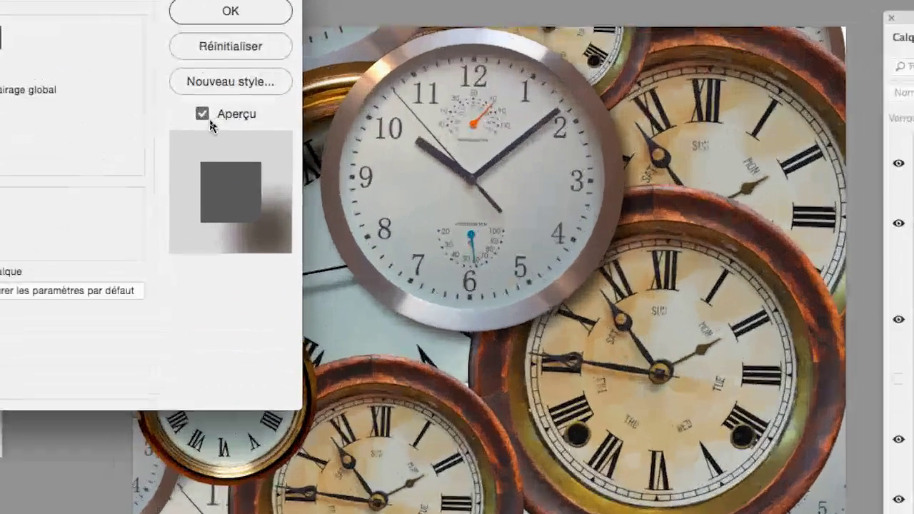
pyautogui.click(209, 122)
pyautogui.click(209, 121)
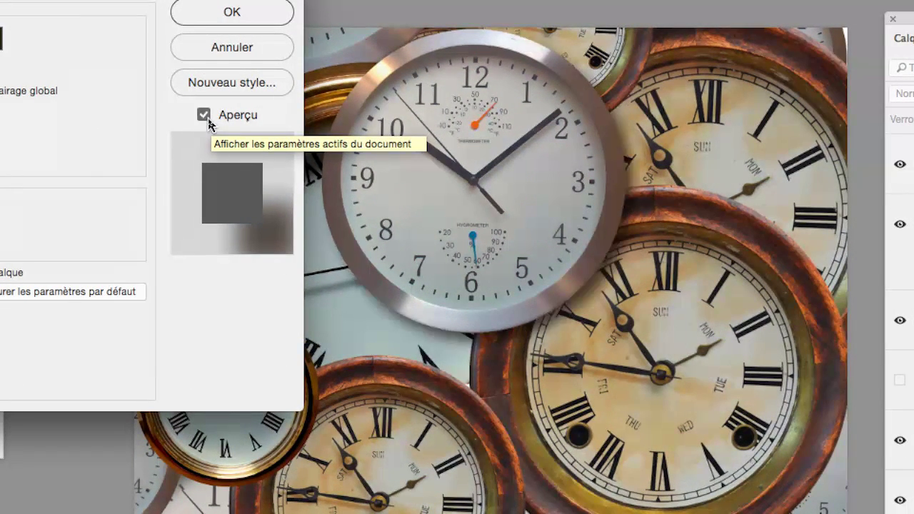
pyautogui.click(204, 115)
pyautogui.click(204, 115)
pyautogui.click(204, 115)
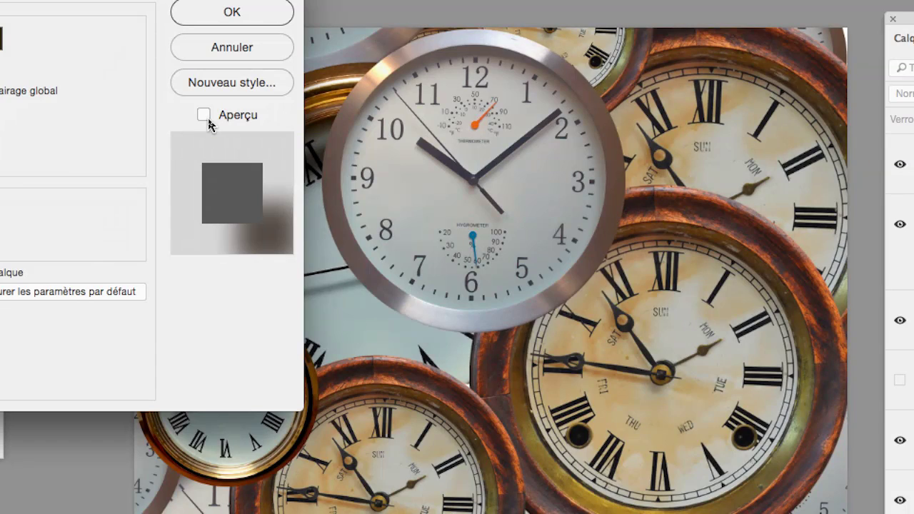
pyautogui.click(204, 115)
pyautogui.press('alt')
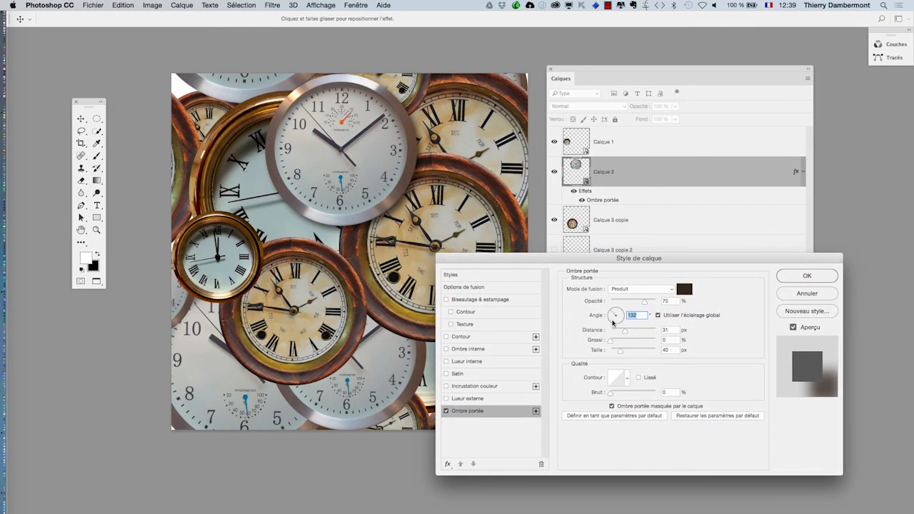
# Step: Set the drop shadow's angle to 124° and apply the layer style to Calque 2
pyautogui.moveTo(612, 312); pyautogui.dragTo(612, 314)
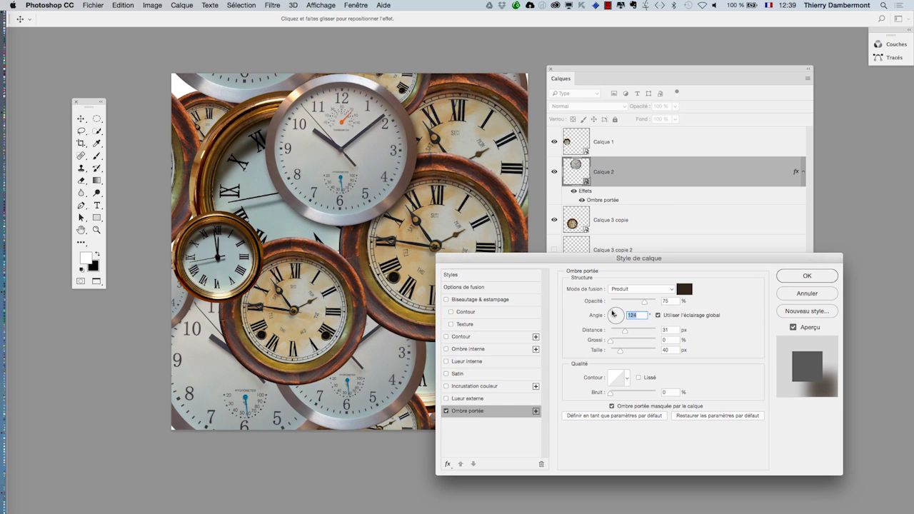
pyautogui.click(809, 277)
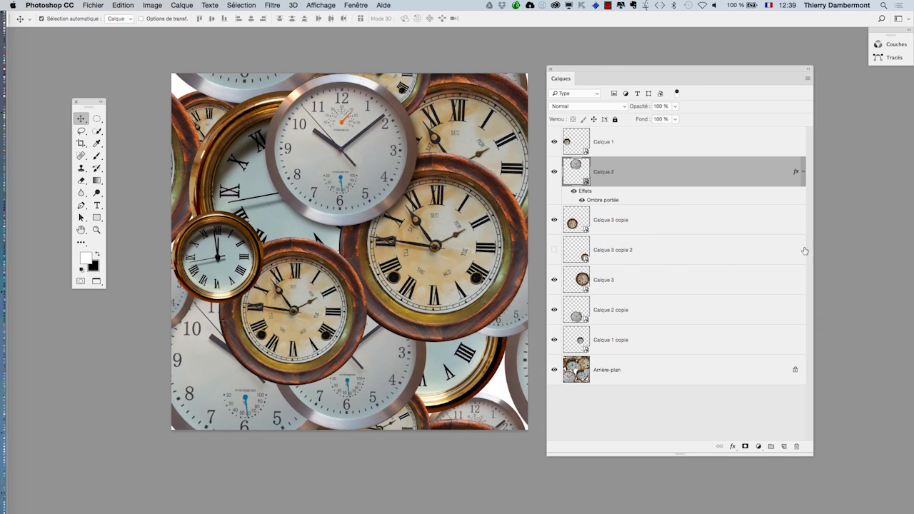
pyautogui.moveTo(614, 71); pyautogui.dragTo(657, 61)
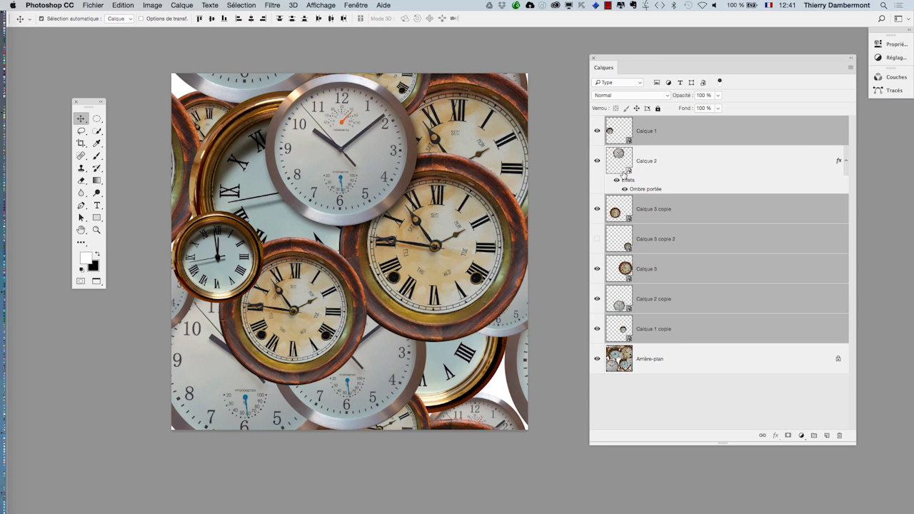
# Step: Select only Calque 2 and display the Styles presets between the clock image and the layer list
pyautogui.click(647, 171)
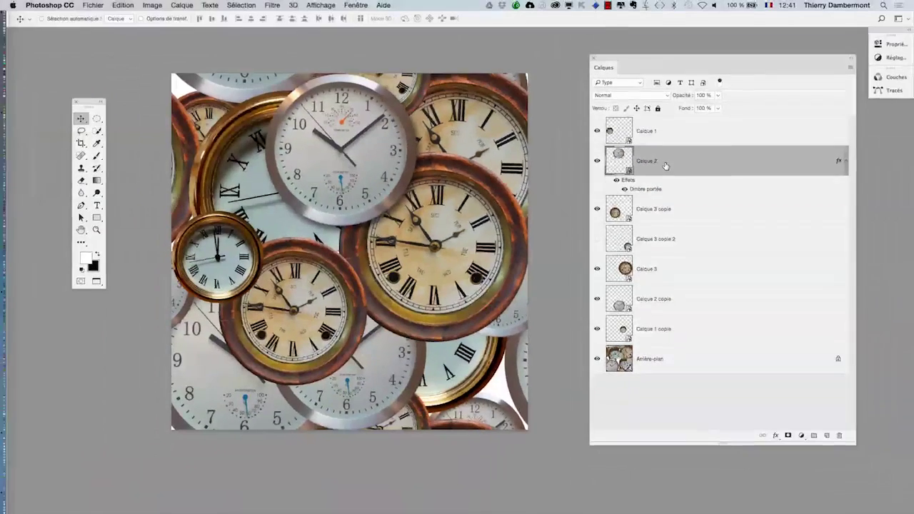
pyautogui.moveTo(262, 236); pyautogui.dragTo(131, 244)
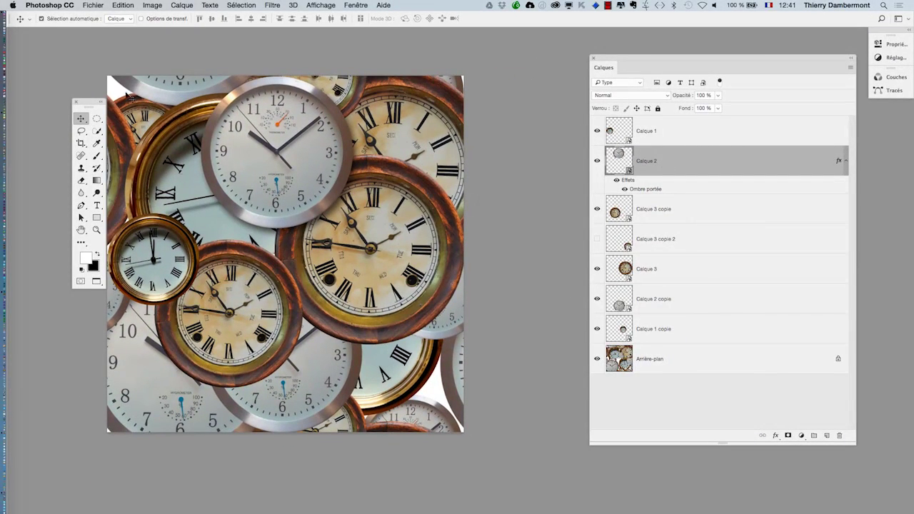
pyautogui.moveTo(93, 101); pyautogui.dragTo(59, 87)
pyautogui.click(363, 6)
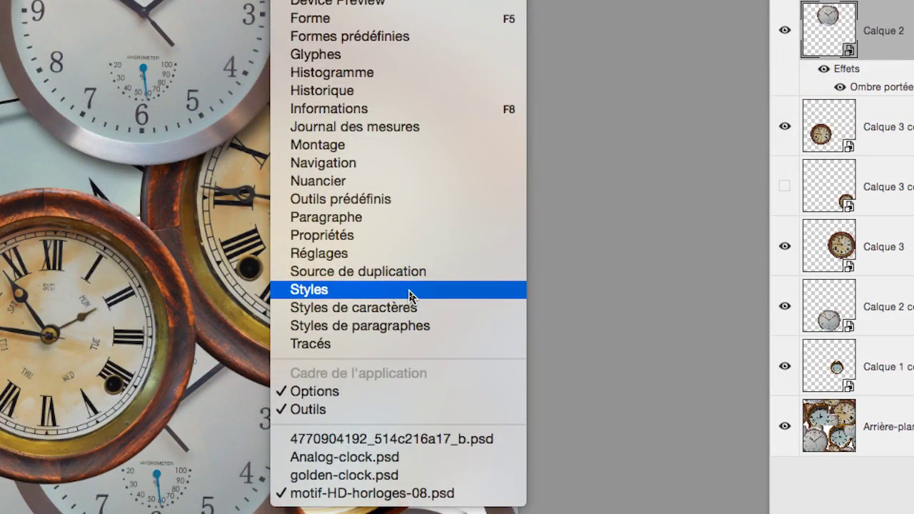
pyautogui.click(410, 293)
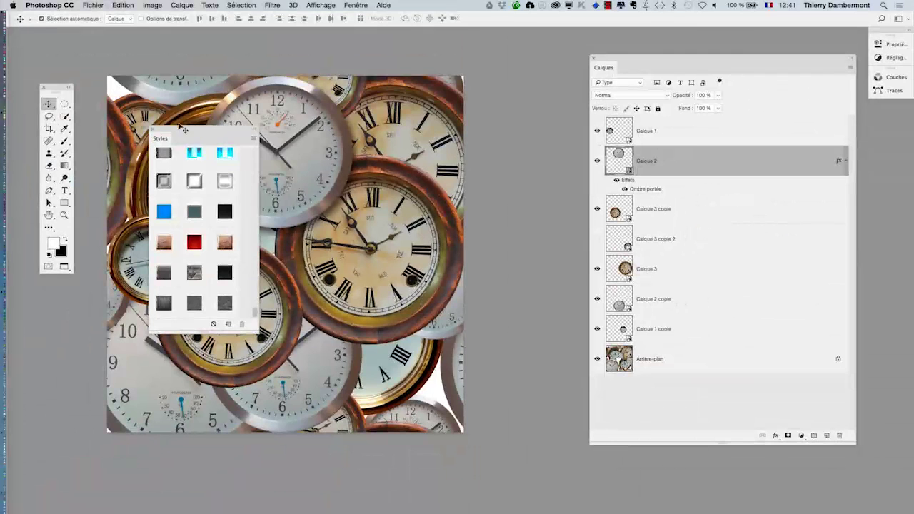
pyautogui.moveTo(181, 127); pyautogui.dragTo(437, 66)
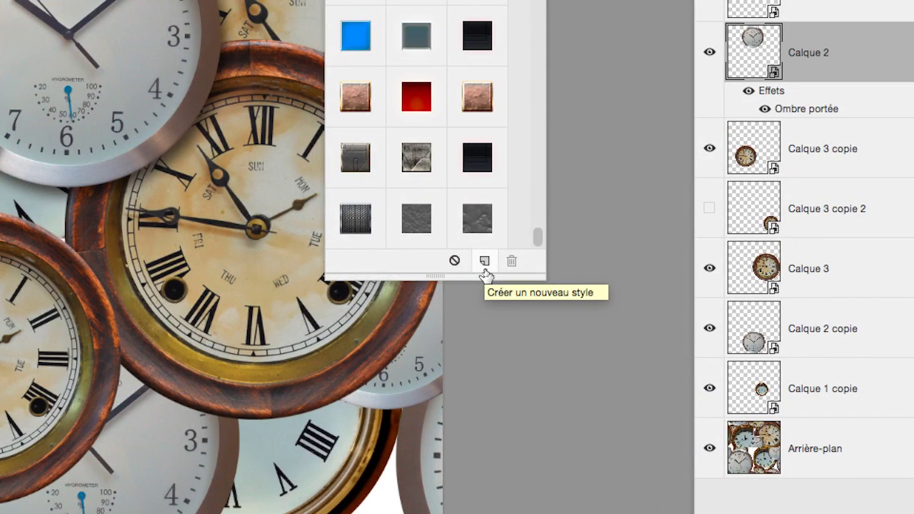
# Step: Save Calque 2's drop shadow as a new preset named Style 76, including the layer effects
pyautogui.click(485, 261)
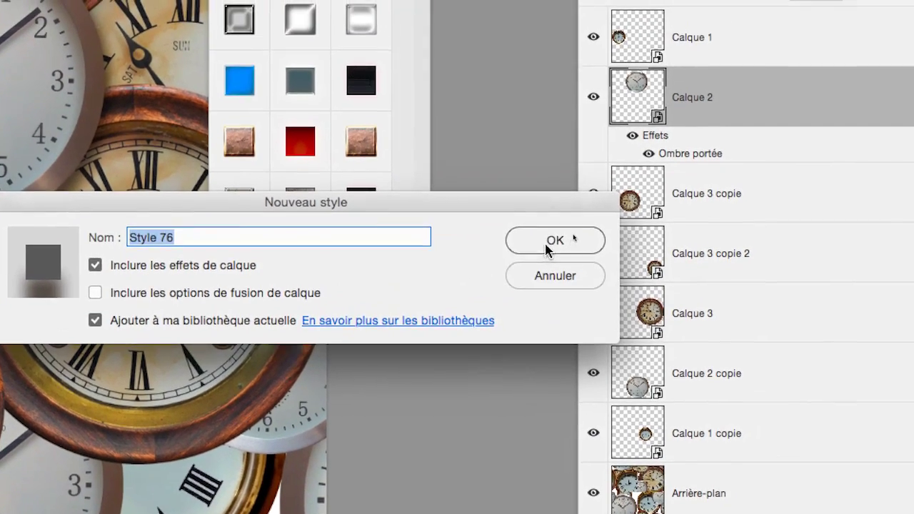
pyautogui.click(659, 194)
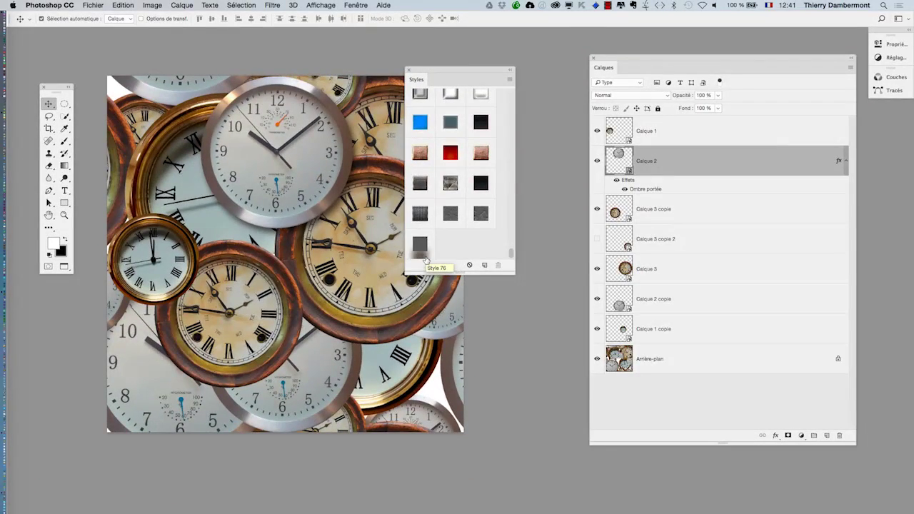
pyautogui.moveTo(511, 255); pyautogui.dragTo(504, 333)
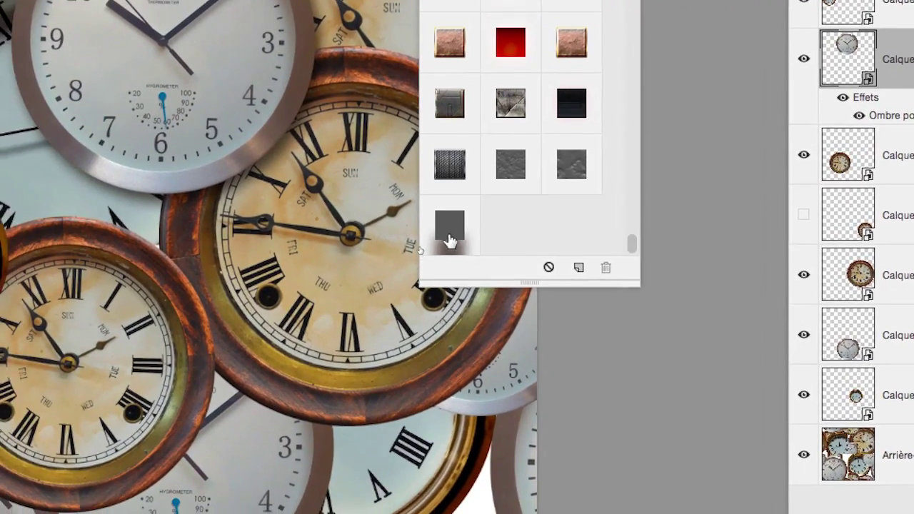
# Step: Apply the Style 76 preset to all layers from Calque 1 to Calque 1 copie at once
pyautogui.moveTo(333, 214); pyautogui.dragTo(415, 210)
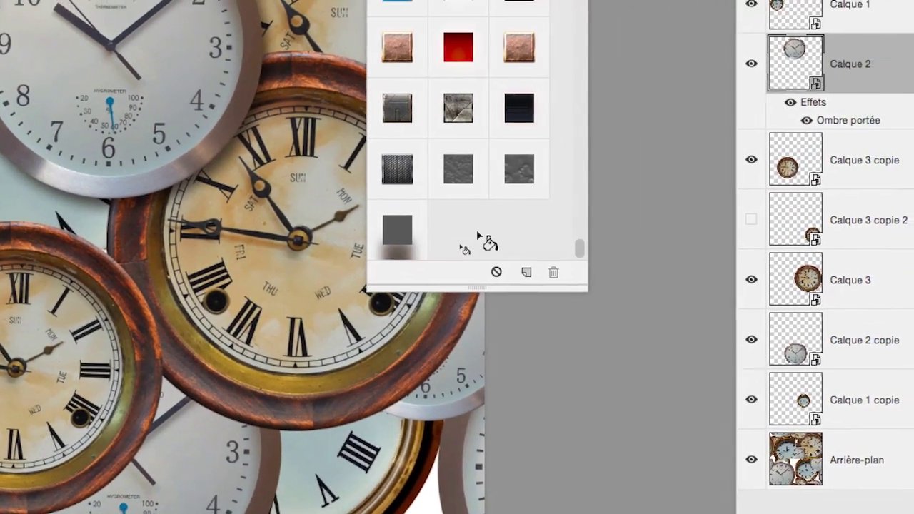
pyautogui.moveTo(477, 236); pyautogui.dragTo(692, 130)
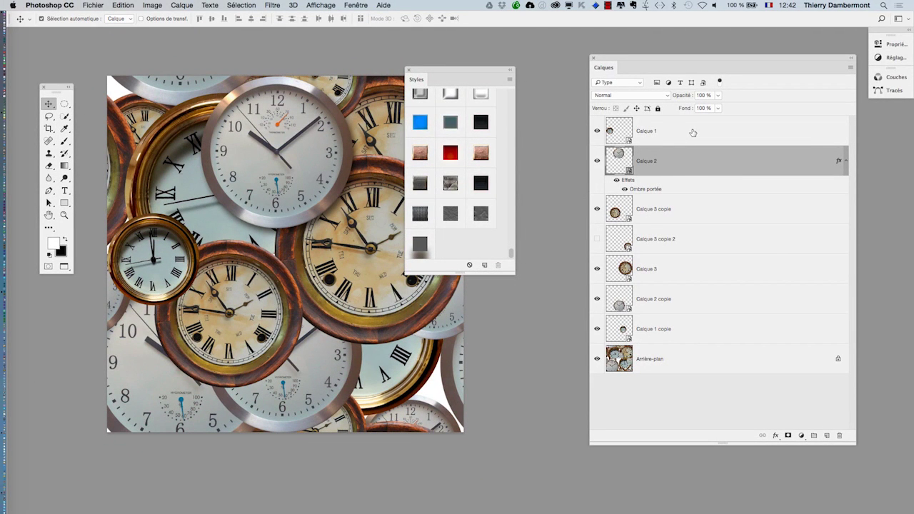
pyautogui.click(692, 133)
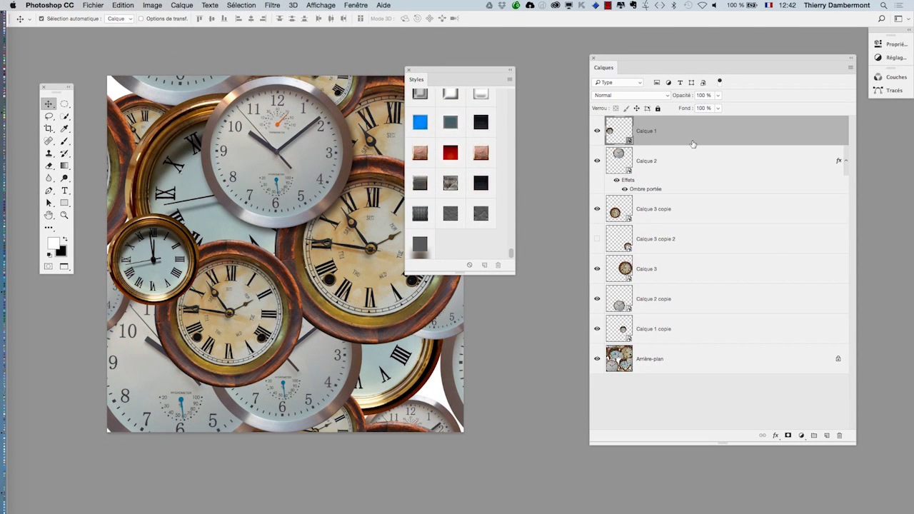
pyautogui.keyDown('shift'); pyautogui.click(700, 336); pyautogui.keyUp('shift')
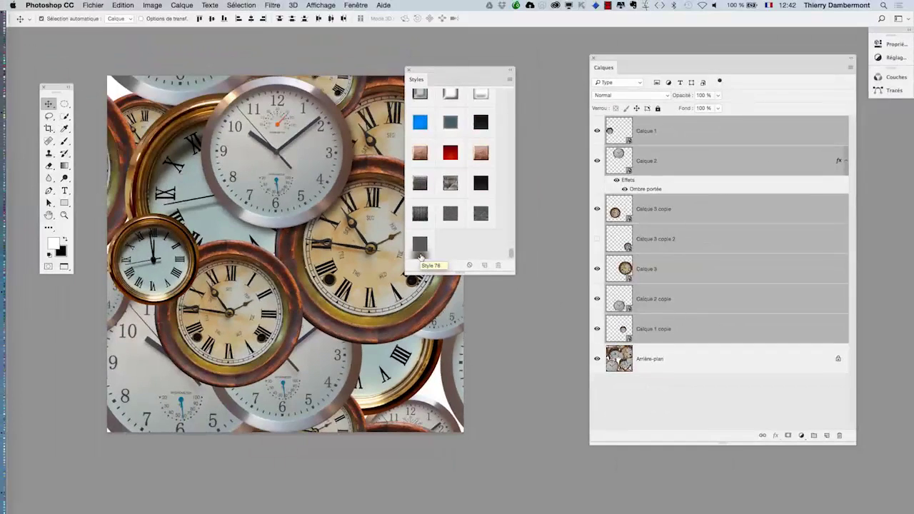
pyautogui.click(420, 255)
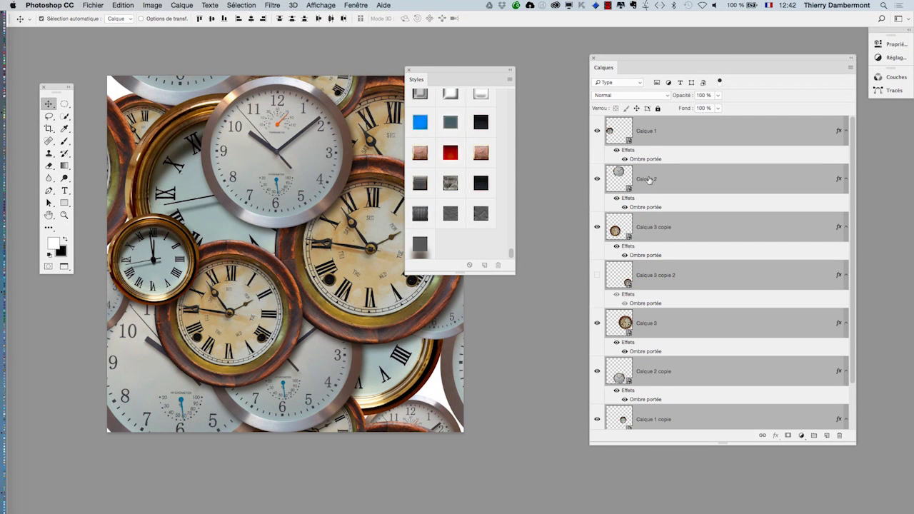
# Step: Enlarge the layer list to show every layer with its effects, and move the Styles presets away from the main clocks
pyautogui.moveTo(613, 61); pyautogui.dragTo(567, 48)
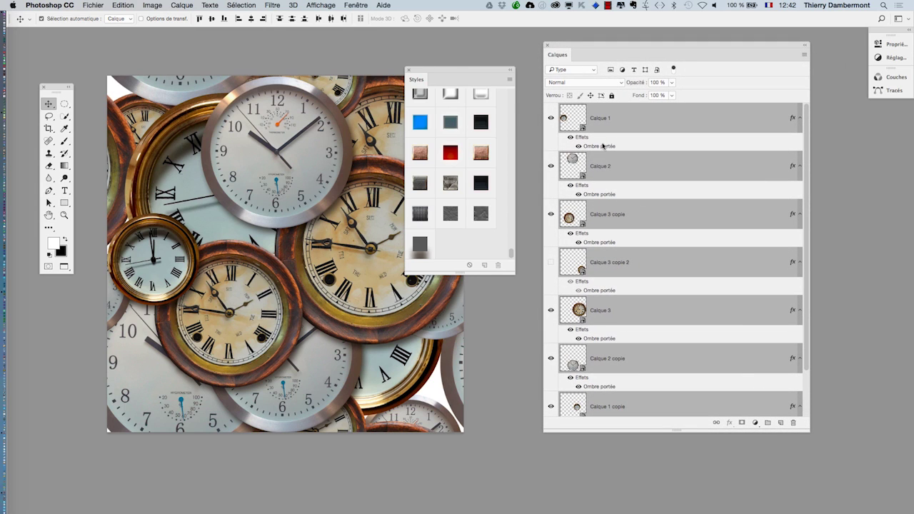
pyautogui.moveTo(807, 429); pyautogui.dragTo(839, 498)
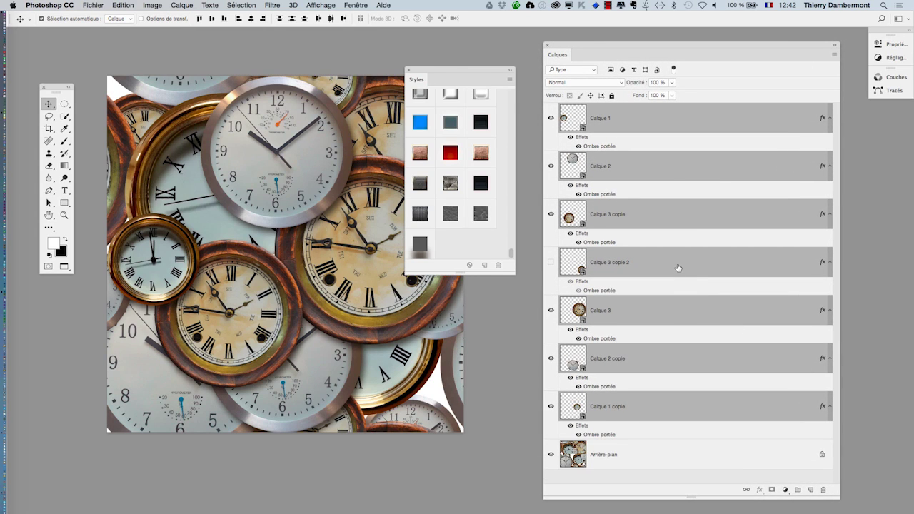
pyautogui.moveTo(449, 74); pyautogui.dragTo(89, 376)
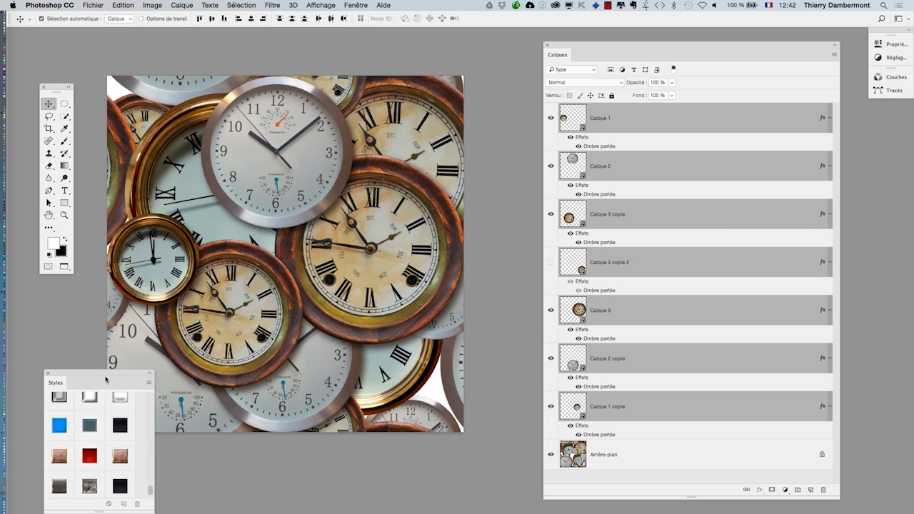
pyautogui.moveTo(106, 379); pyautogui.dragTo(84, 298)
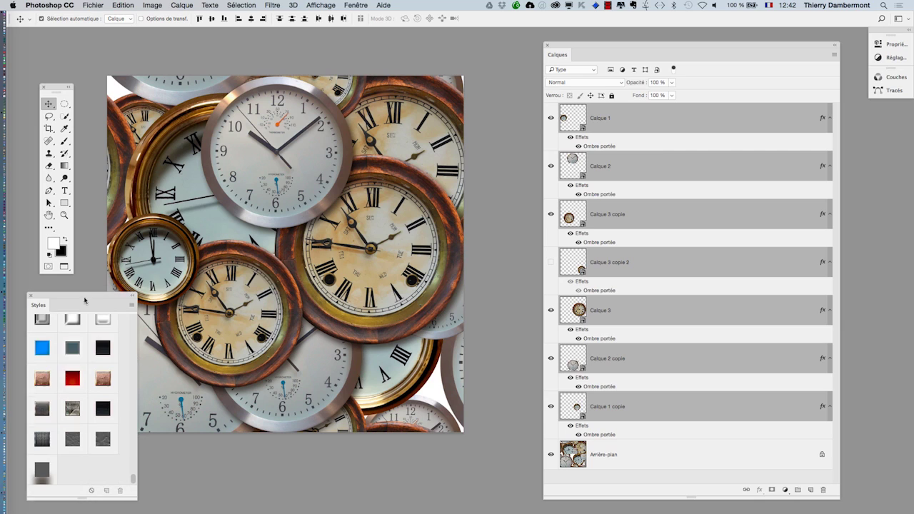
# Step: Select only Calque 1 and edit its drop shadow, setting the opacity to 100 % and the size to 16 px
pyautogui.click(611, 134)
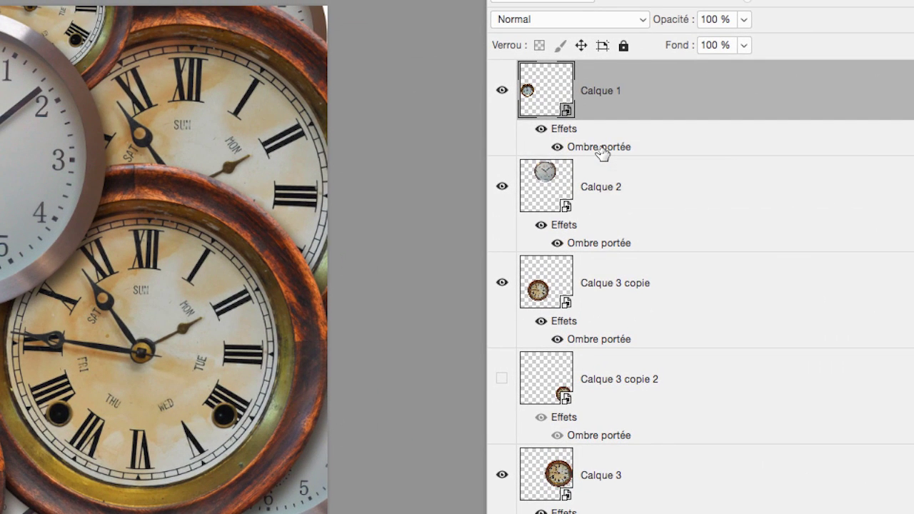
pyautogui.doubleClick(602, 146)
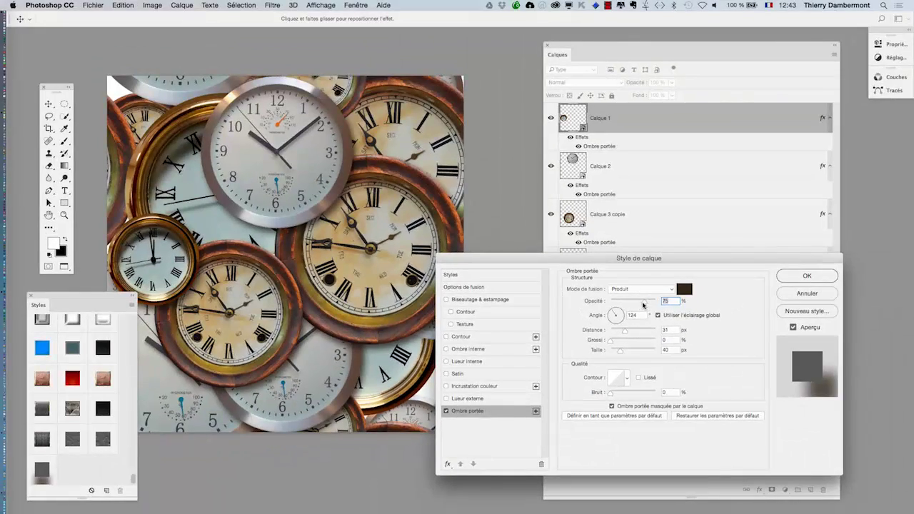
pyautogui.moveTo(642, 305); pyautogui.dragTo(660, 304)
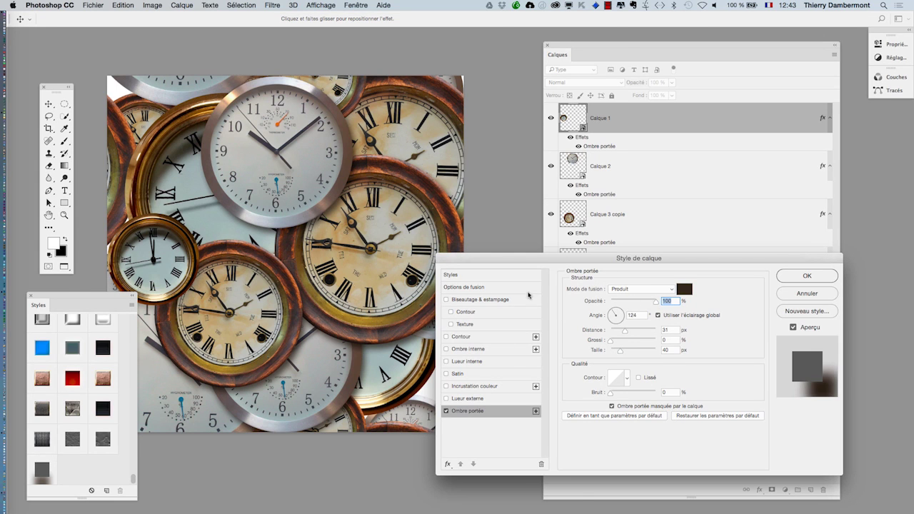
pyautogui.scroll(3, 171, 306)
pyautogui.scroll(3, 171, 306)
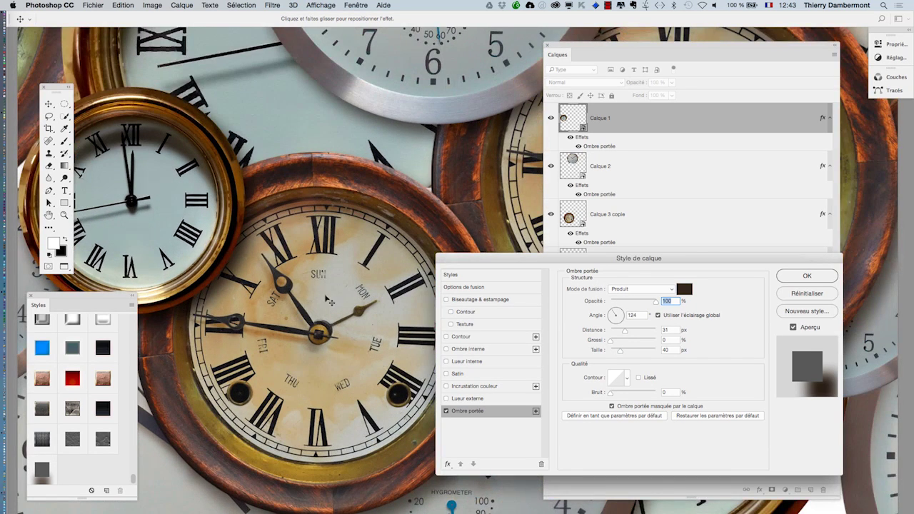
pyautogui.moveTo(619, 351); pyautogui.dragTo(617, 350)
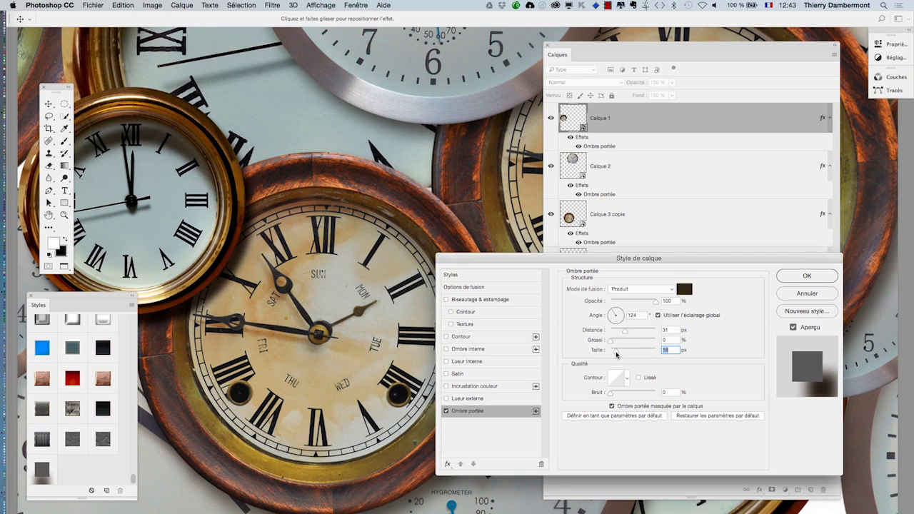
pyautogui.moveTo(616, 352); pyautogui.dragTo(614, 352)
# Step: Change Calque 1's drop shadow color to bright pink (d42abe) and accept the layer style
pyautogui.click(684, 289)
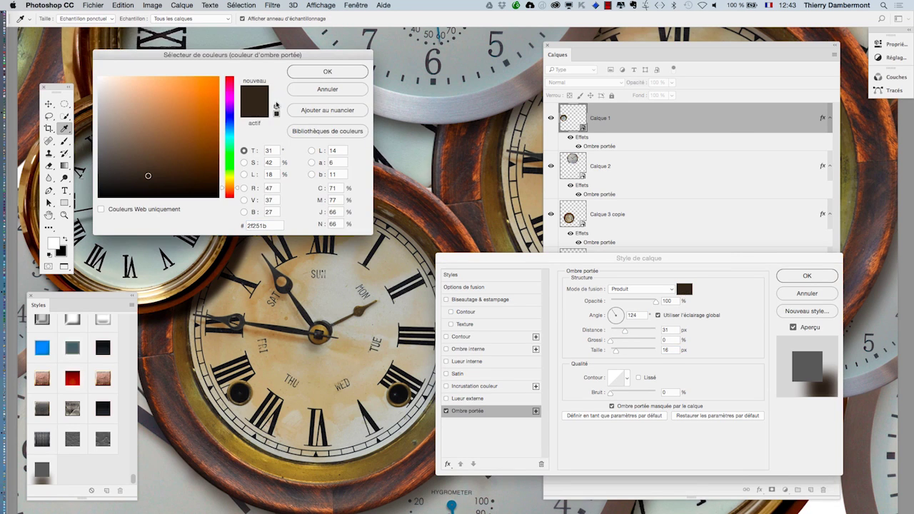
pyautogui.moveTo(226, 58); pyautogui.dragTo(609, 70)
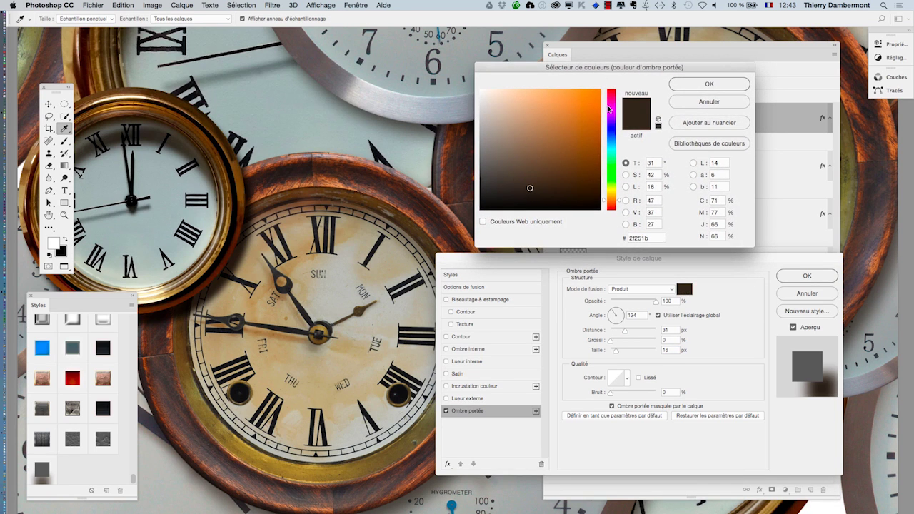
pyautogui.click(609, 107)
pyautogui.click(577, 112)
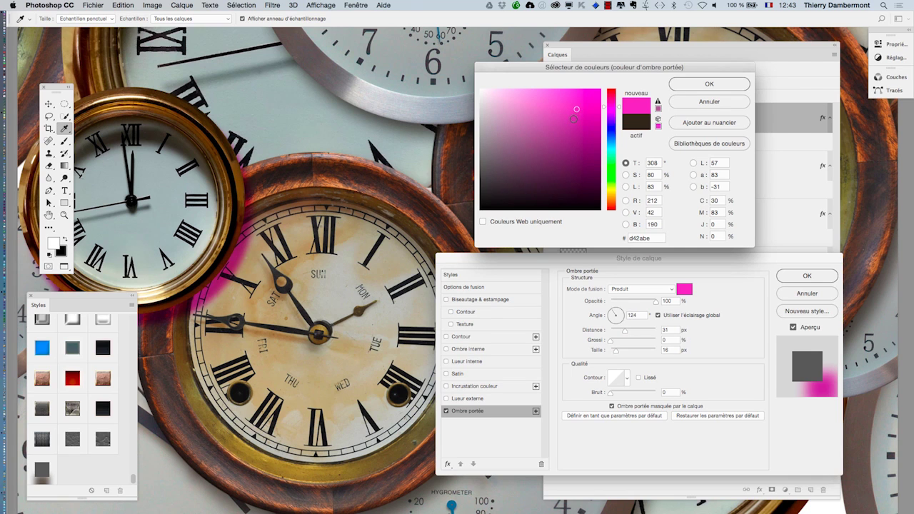
pyautogui.click(705, 90)
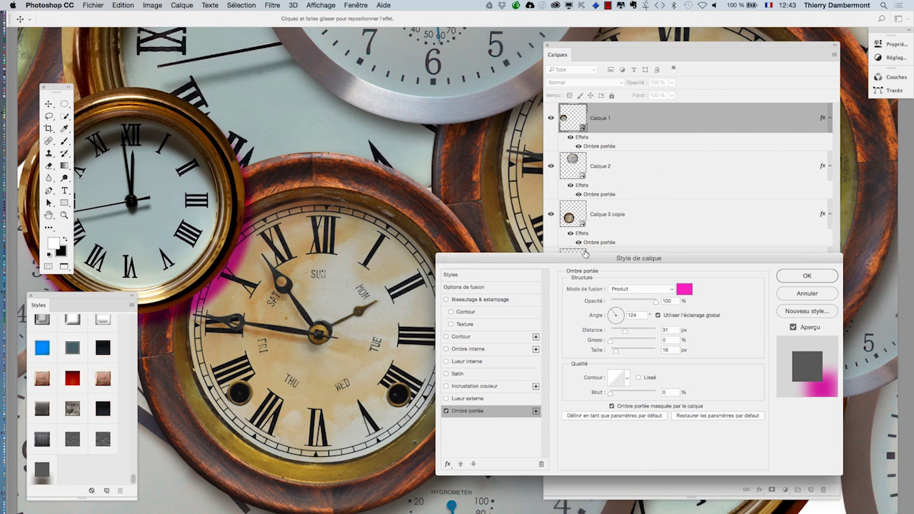
pyautogui.moveTo(572, 262); pyautogui.dragTo(427, 195)
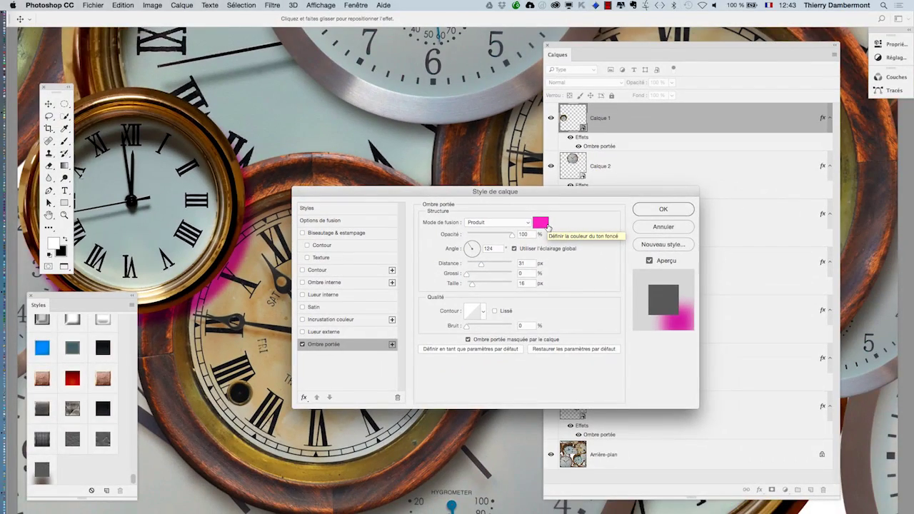
pyautogui.click(653, 211)
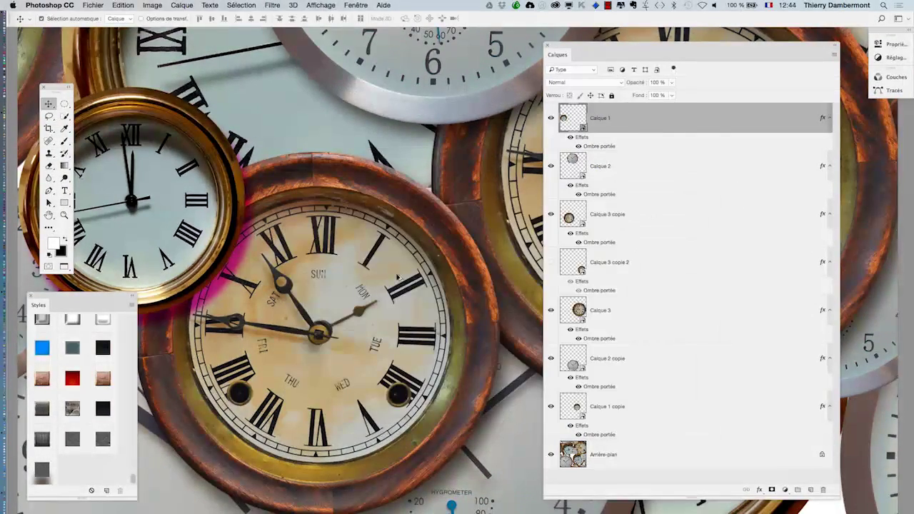
# Step: Save Calque 1's pink drop shadow as a new preset named Style 77, including the layer effects
pyautogui.scroll(-5, 397, 278)
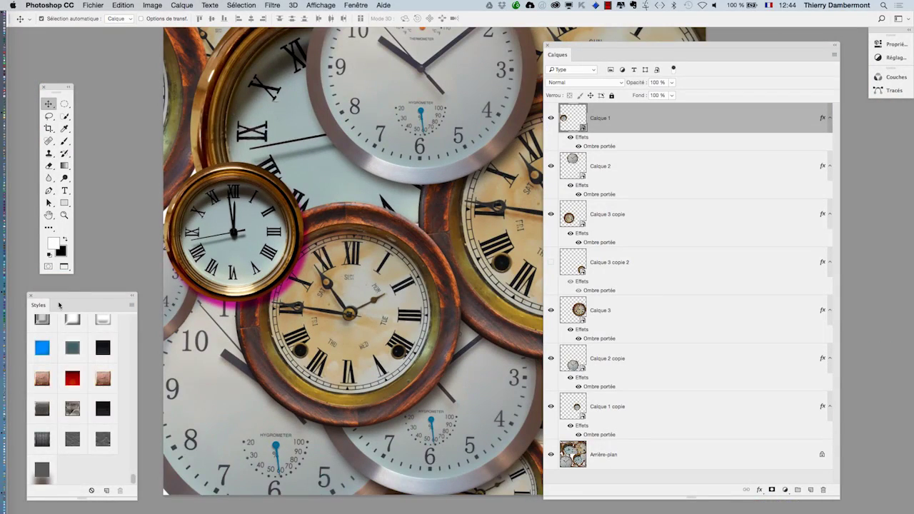
pyautogui.moveTo(78, 298); pyautogui.dragTo(431, 79)
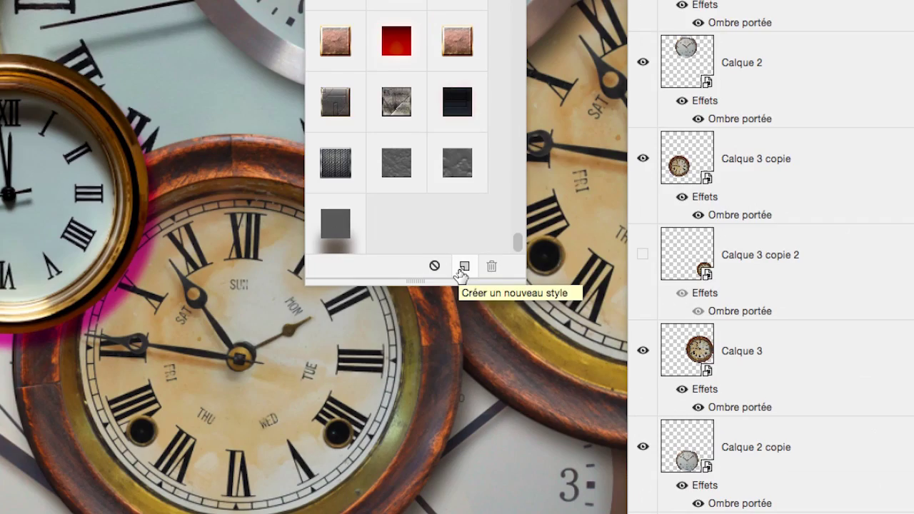
pyautogui.click(461, 269)
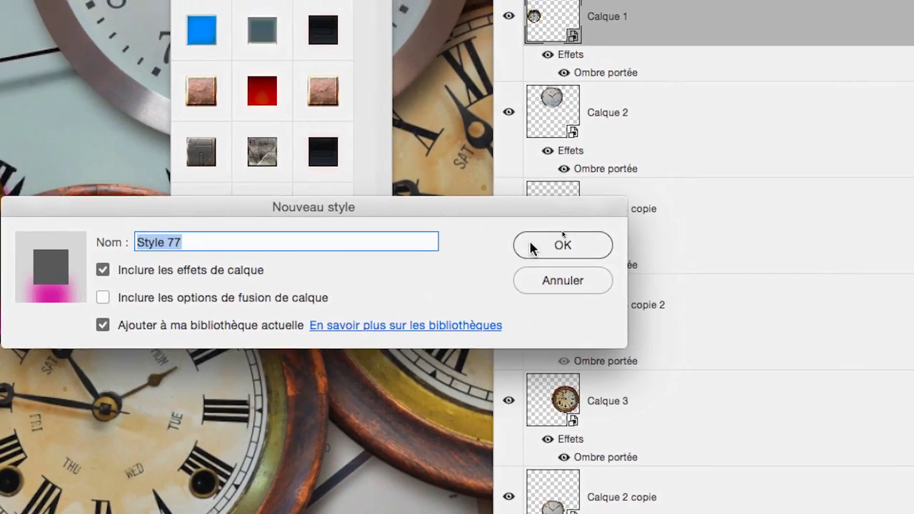
pyautogui.click(599, 223)
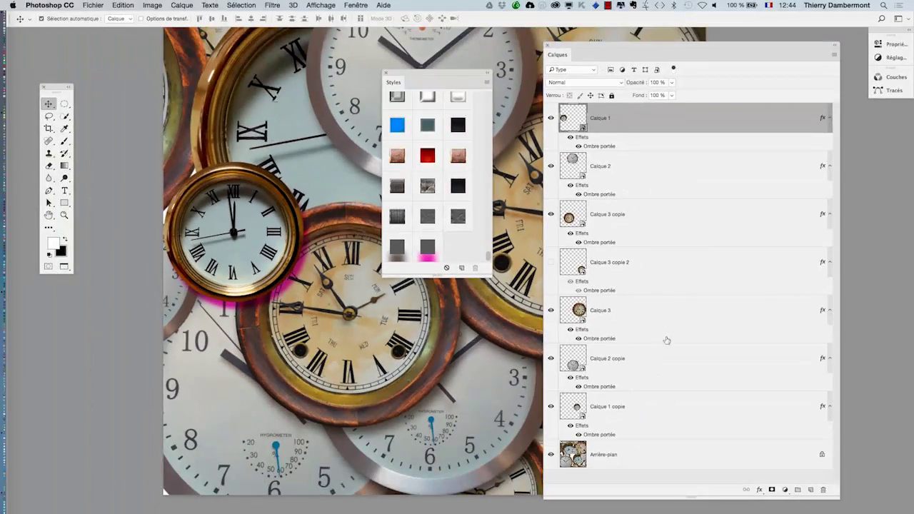
# Step: Apply the Style 77 preset to all layers from Calque 1 to Calque 1 copie, then deselect them and clear the panels off the clocks
pyautogui.keyDown('shift'); pyautogui.click(652, 406); pyautogui.keyUp('shift')
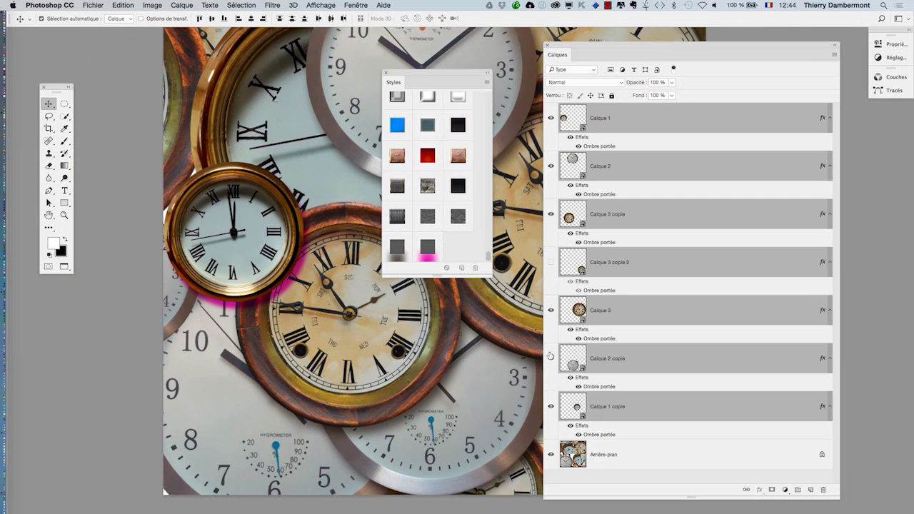
pyautogui.click(424, 244)
pyautogui.moveTo(585, 46); pyautogui.dragTo(828, 80)
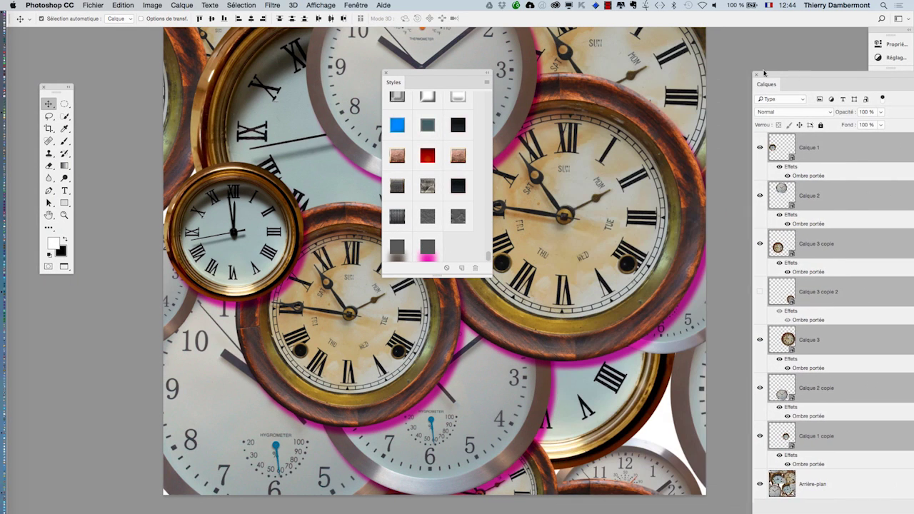
pyautogui.moveTo(446, 74); pyautogui.dragTo(119, 310)
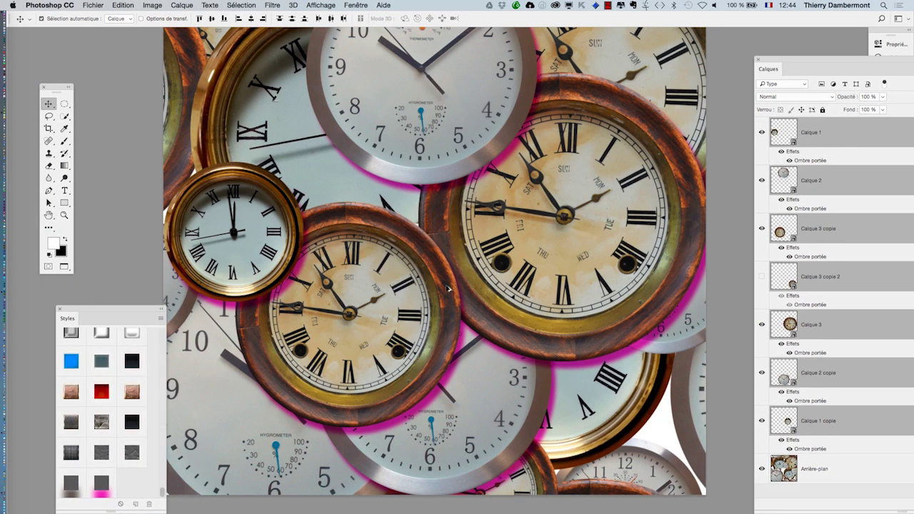
pyautogui.scroll(-2, 452, 292)
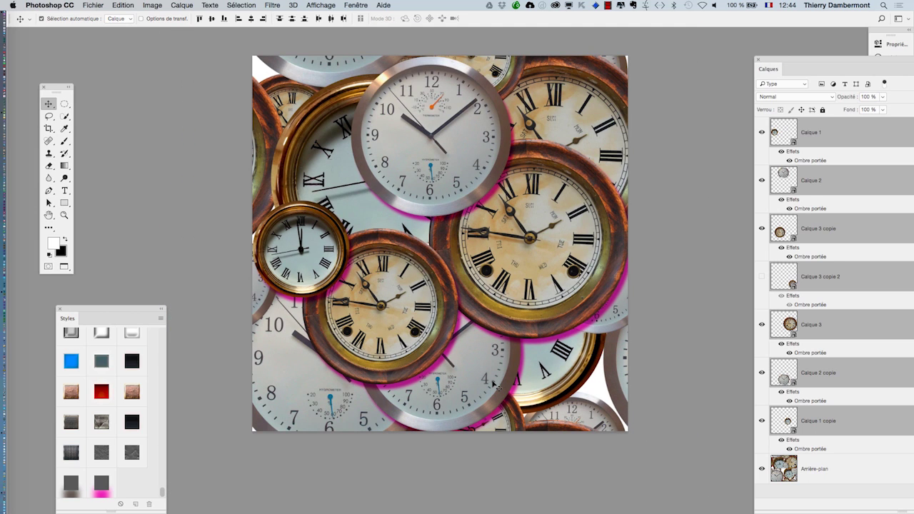
pyautogui.click(503, 469)
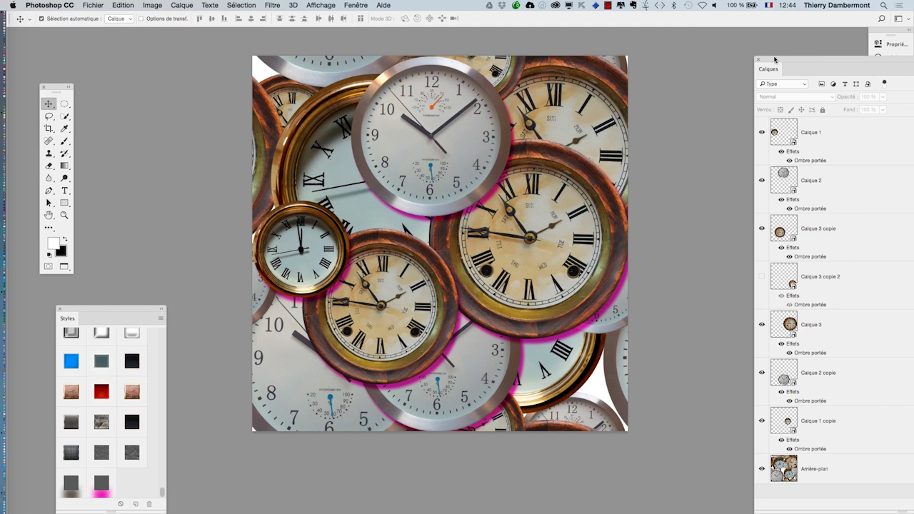
pyautogui.moveTo(775, 59); pyautogui.dragTo(671, 40)
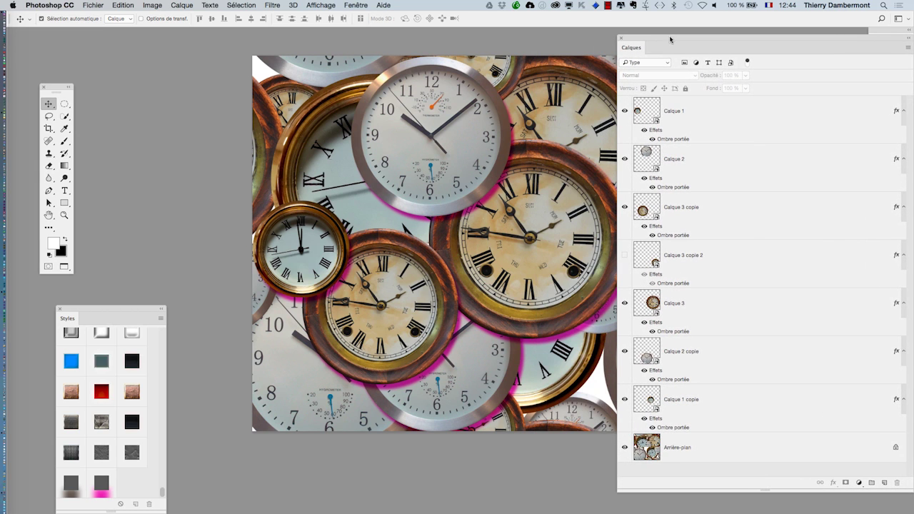
# Step: Change Calque 1's drop shadow color to dark blue (133eaa) and accept the layer style
pyautogui.doubleClick(671, 140)
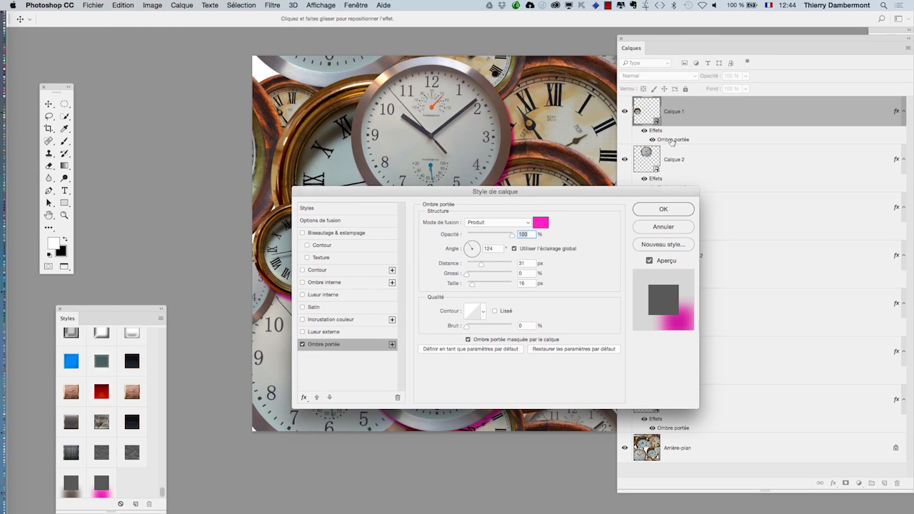
pyautogui.click(540, 223)
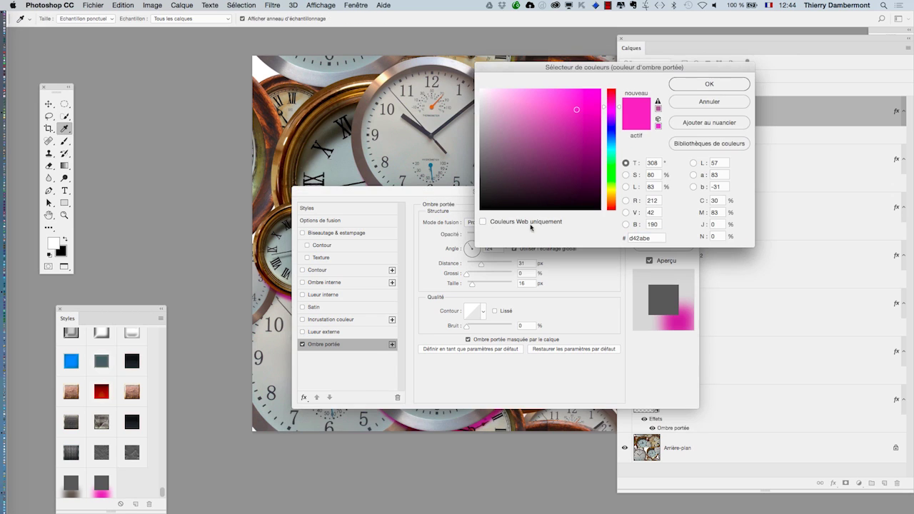
pyautogui.click(614, 136)
pyautogui.click(587, 140)
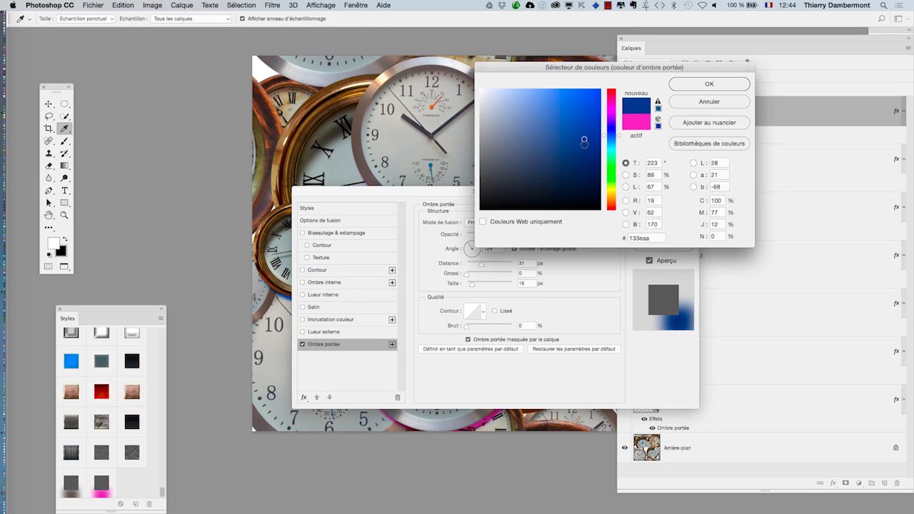
pyautogui.click(696, 87)
pyautogui.click(664, 210)
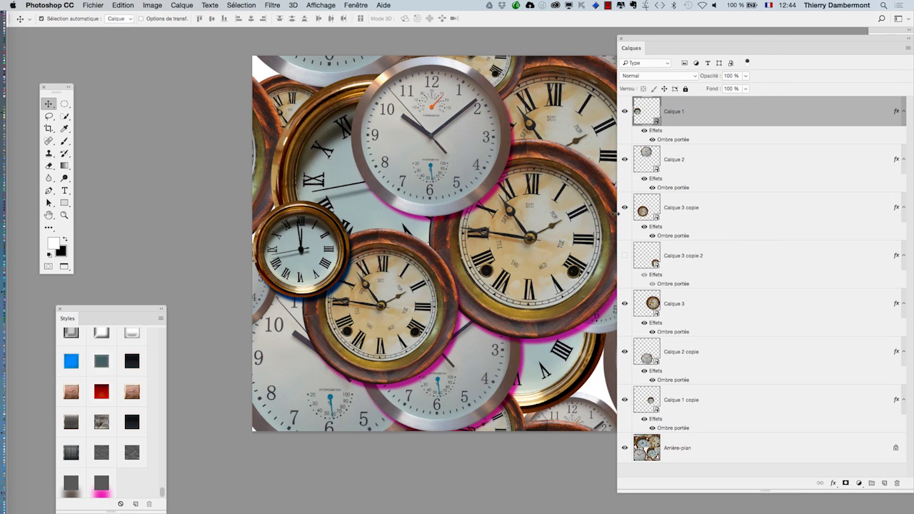
# Step: Lower the opacity of Calque 1's blue drop shadow to 75 %
pyautogui.scroll(3, 333, 299)
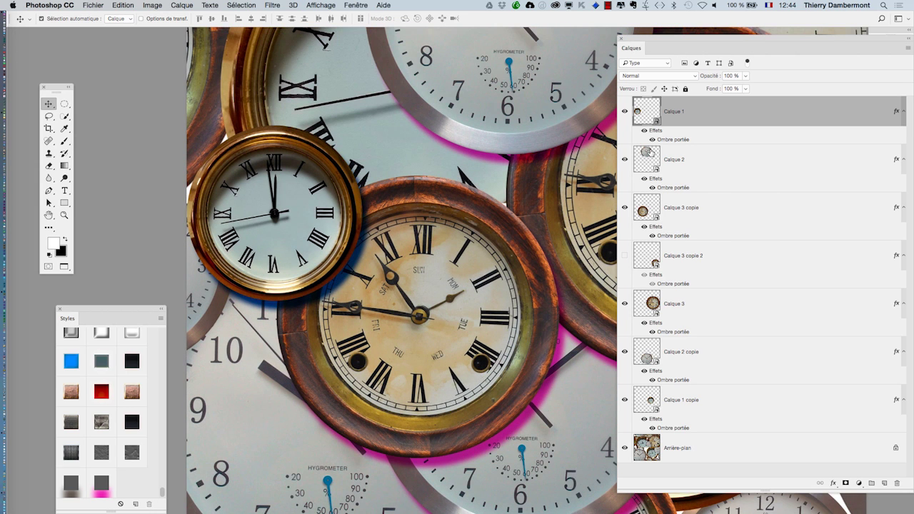
pyautogui.doubleClick(664, 141)
pyautogui.moveTo(538, 194); pyautogui.dragTo(701, 274)
pyautogui.click(665, 315)
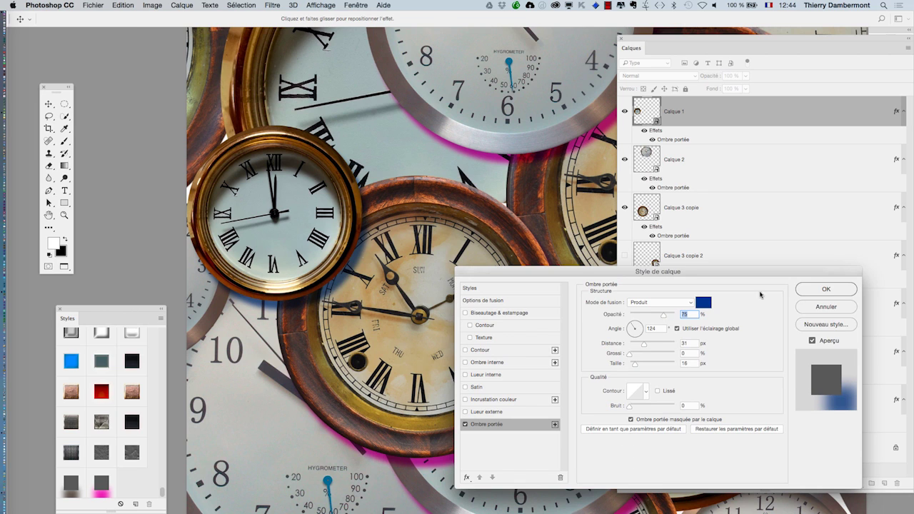
pyautogui.click(826, 289)
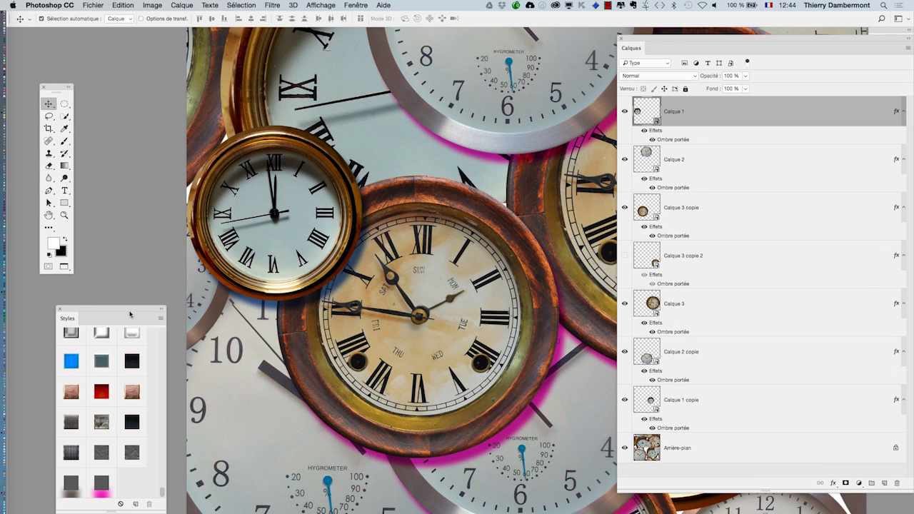
# Step: Bring the Styles presets beside the layer list and save Calque 1's blue drop shadow as another new preset
pyautogui.moveTo(130, 314); pyautogui.dragTo(506, 93)
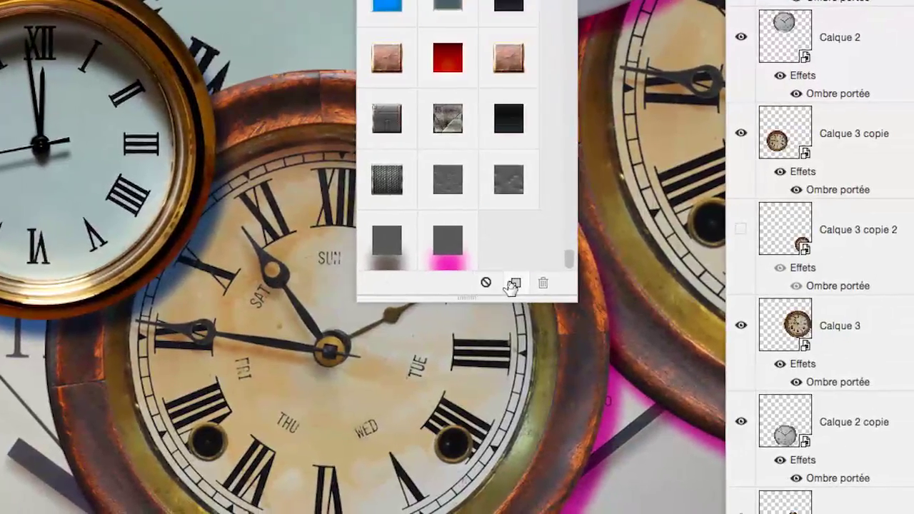
pyautogui.click(725, 284)
pyautogui.click(549, 253)
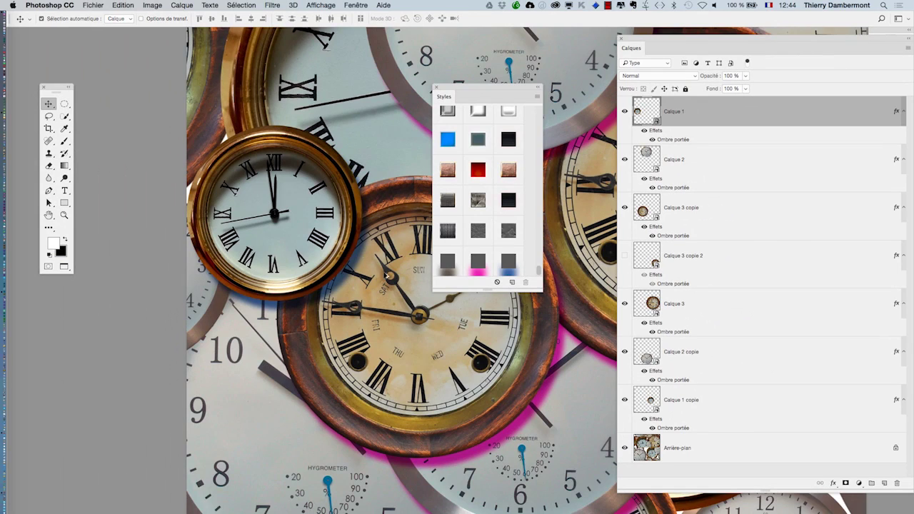
# Step: Apply the blue drop shadow preset to all layers from Calque 1 to Calque 1 copie, deselect them and move the Styles presets off the image
pyautogui.scroll(-3, 386, 276)
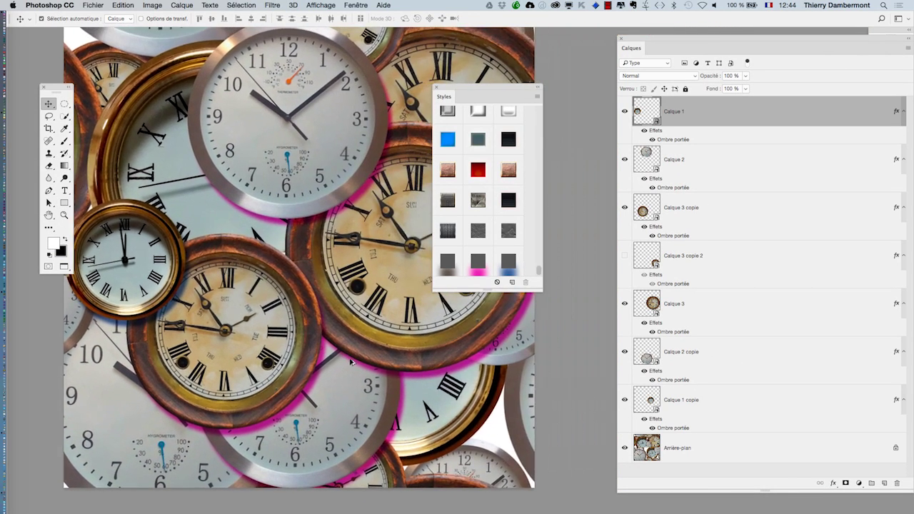
pyautogui.scroll(-1, 351, 363)
pyautogui.keyDown('shift'); pyautogui.click(689, 401); pyautogui.keyUp('shift')
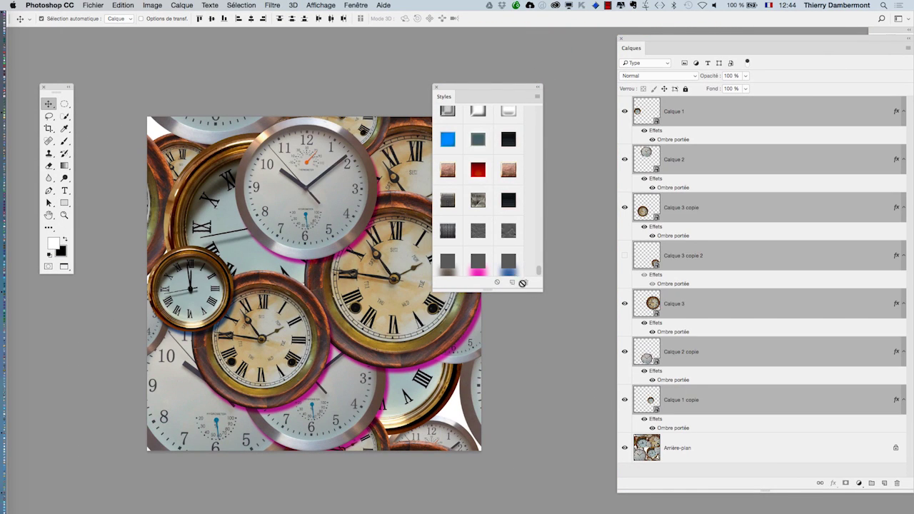
pyautogui.click(509, 267)
pyautogui.moveTo(453, 87); pyautogui.dragTo(544, 198)
pyautogui.click(536, 183)
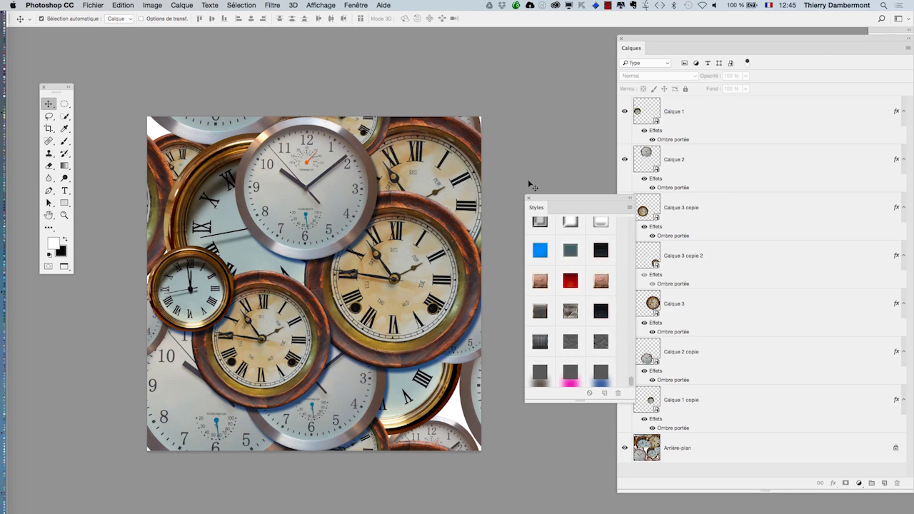
pyautogui.moveTo(21, 497)
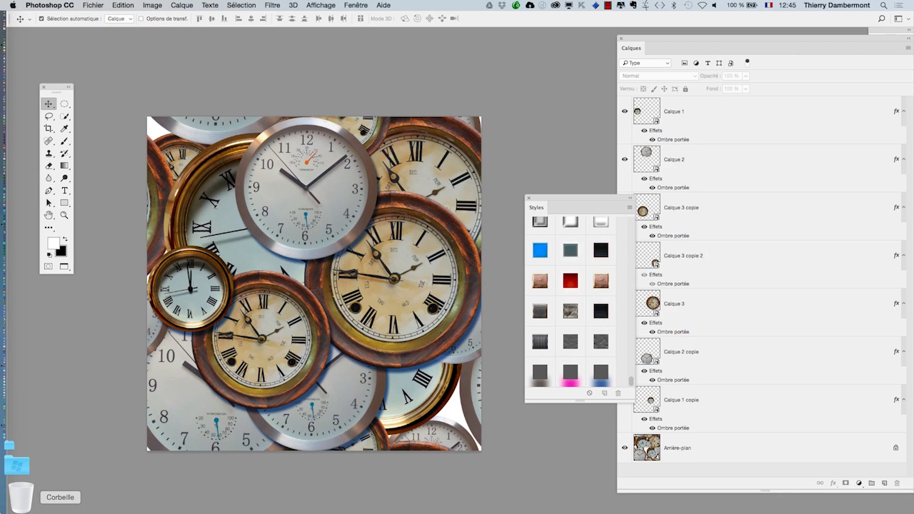